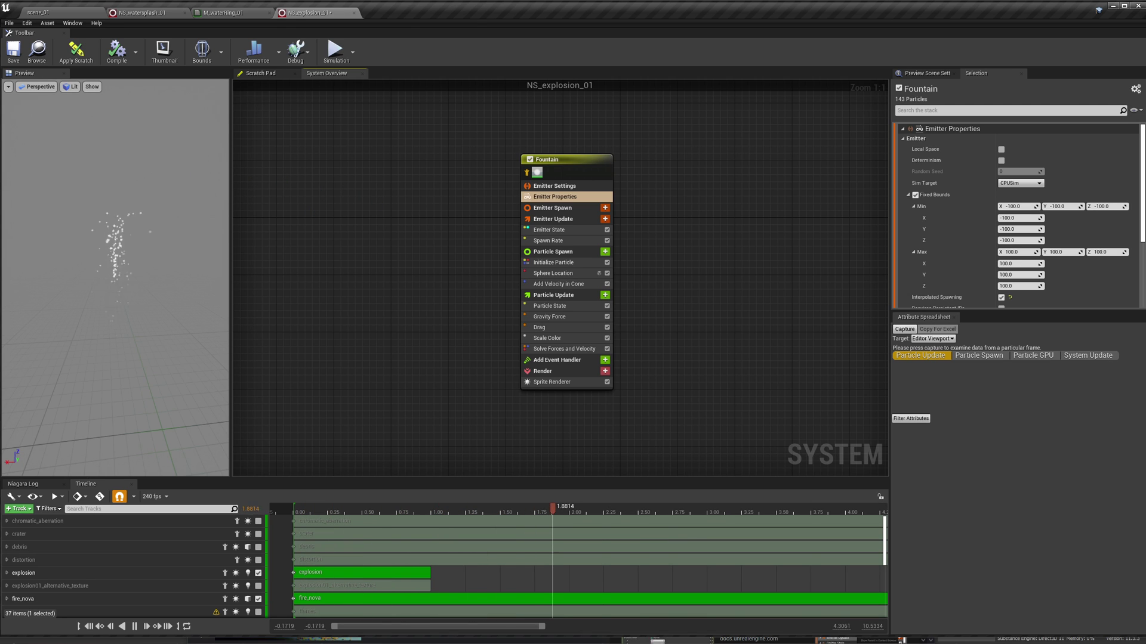
- Add a Set Parameters module with the Particles Position parameter to the Fountain emitter's Particle Spawn group
{"action": "key", "text": "alt+Tab"}
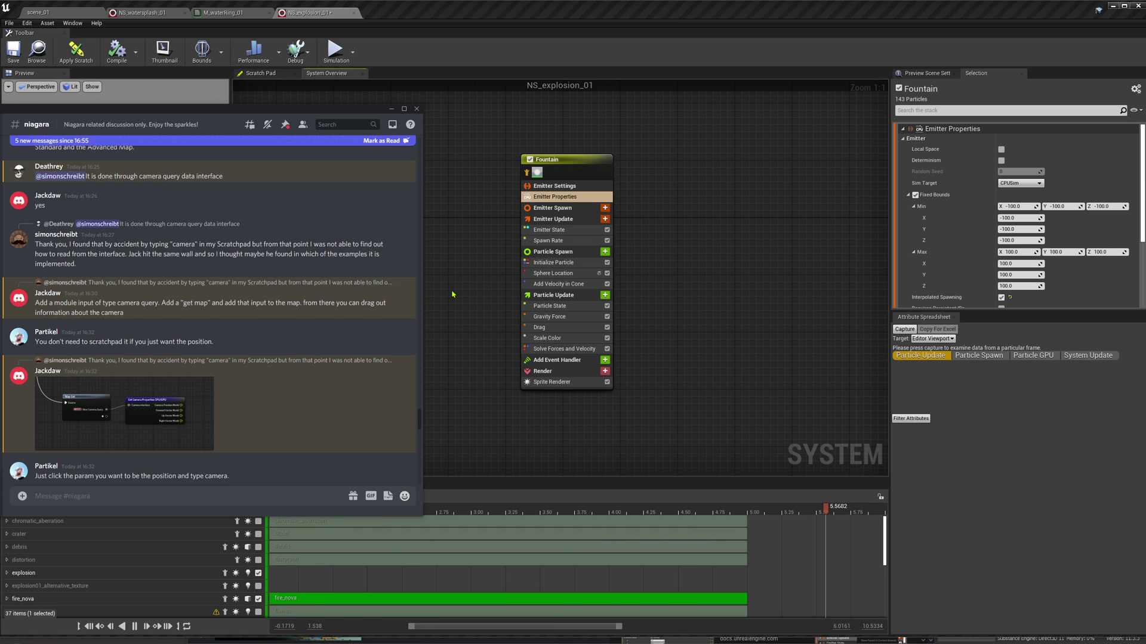
{"action": "left_click", "coordinate": [541, 296]}
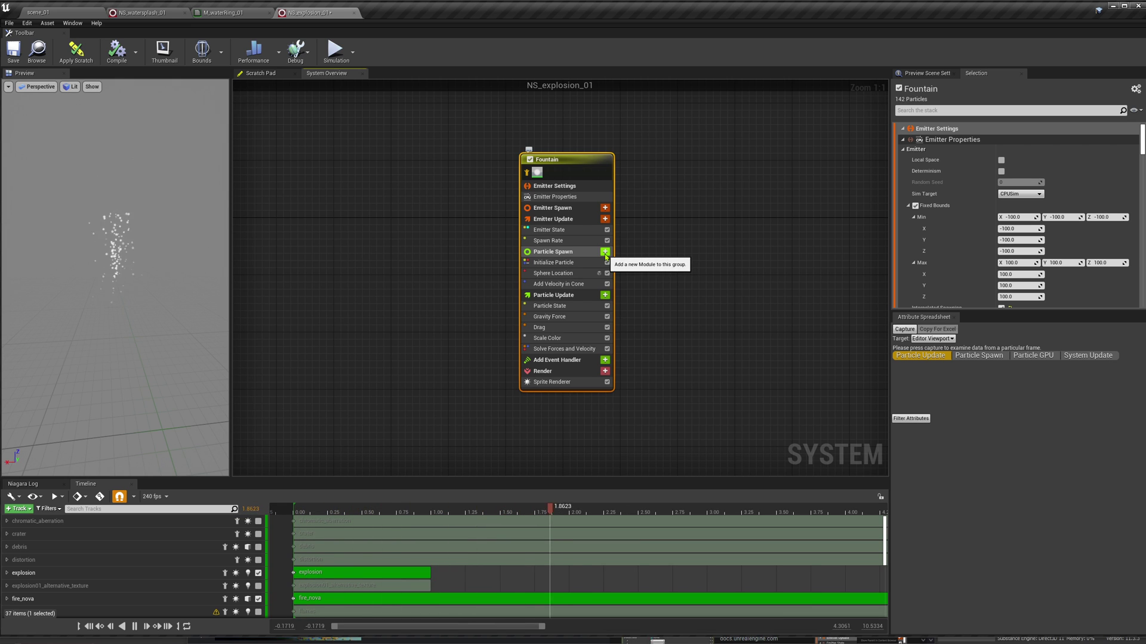
{"action": "left_click", "coordinate": [605, 253]}
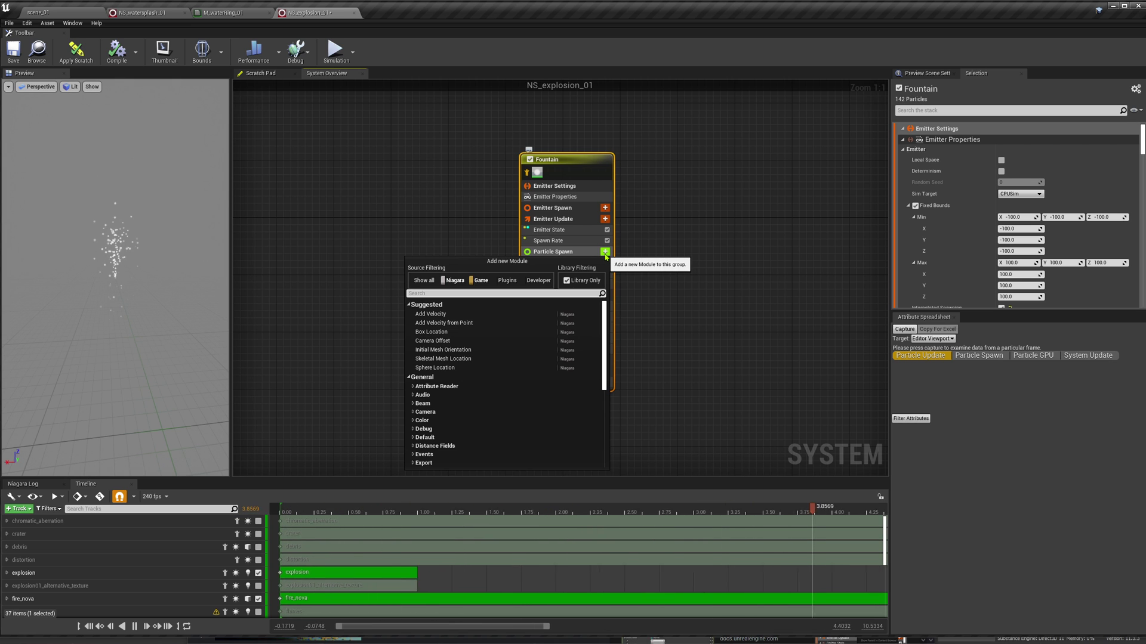
{"action": "type", "text": "param"}
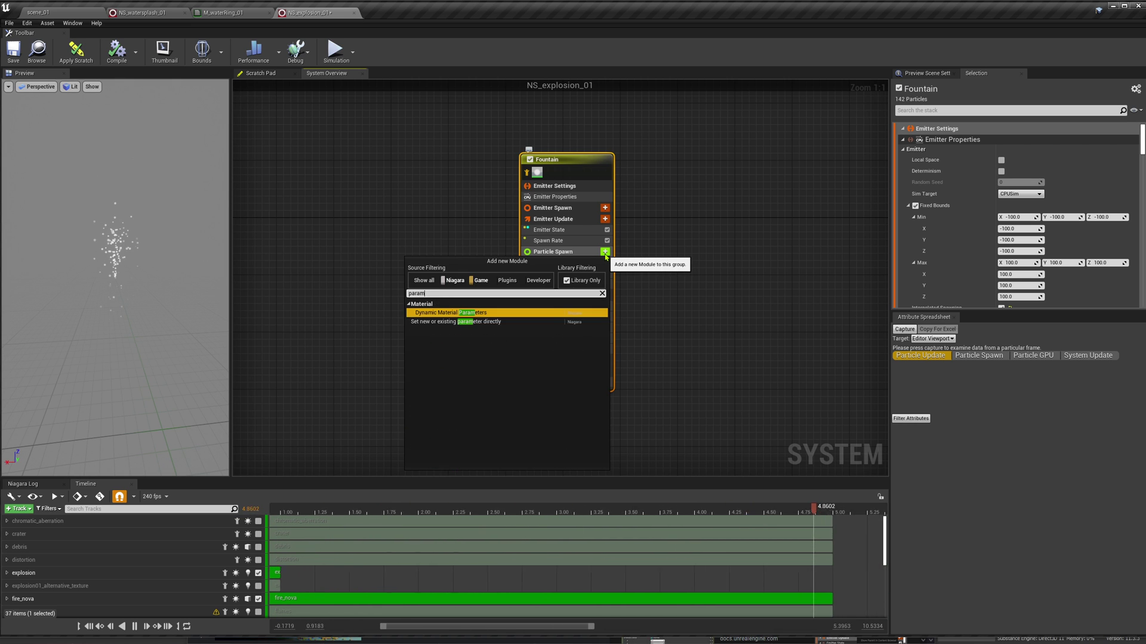
{"action": "left_click", "coordinate": [501, 322]}
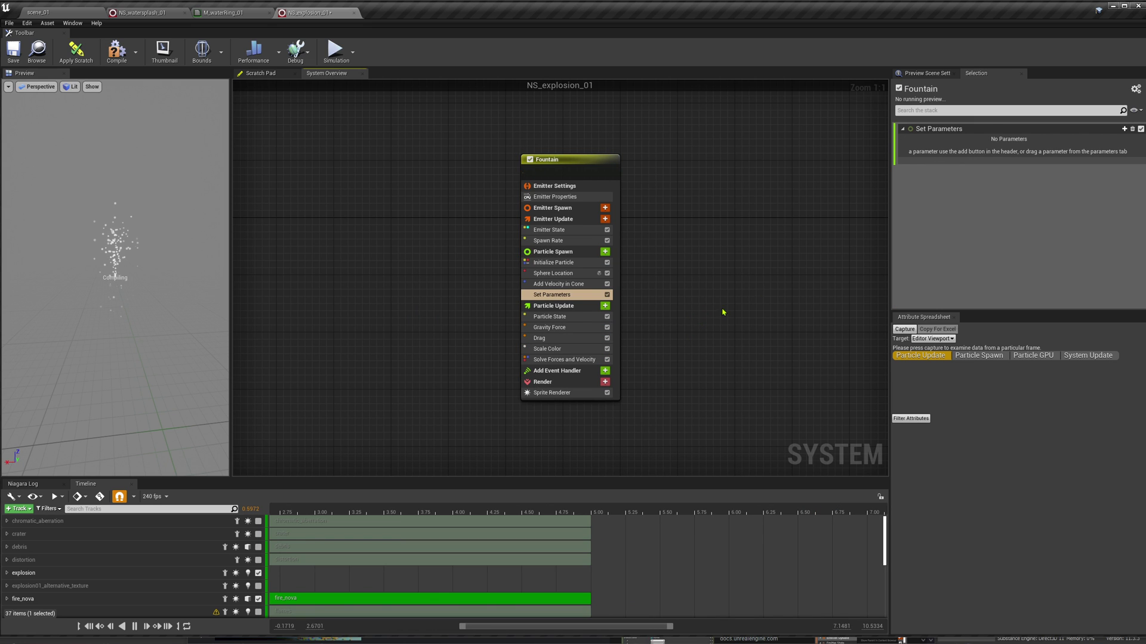
{"action": "left_click", "coordinate": [1125, 130]}
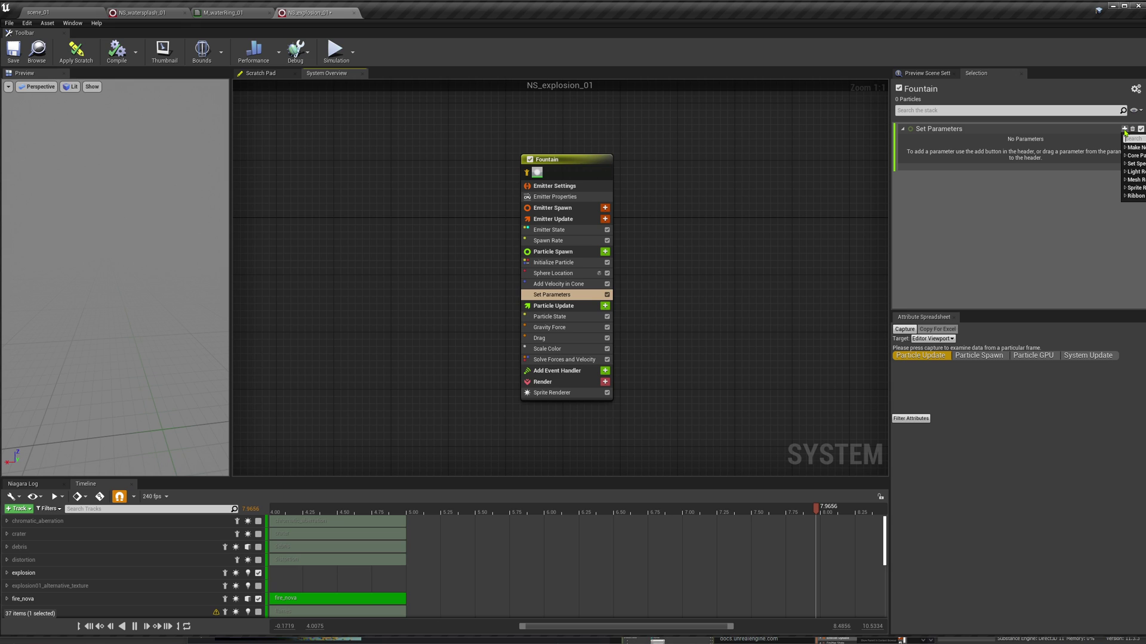
{"action": "type", "text": "pos"}
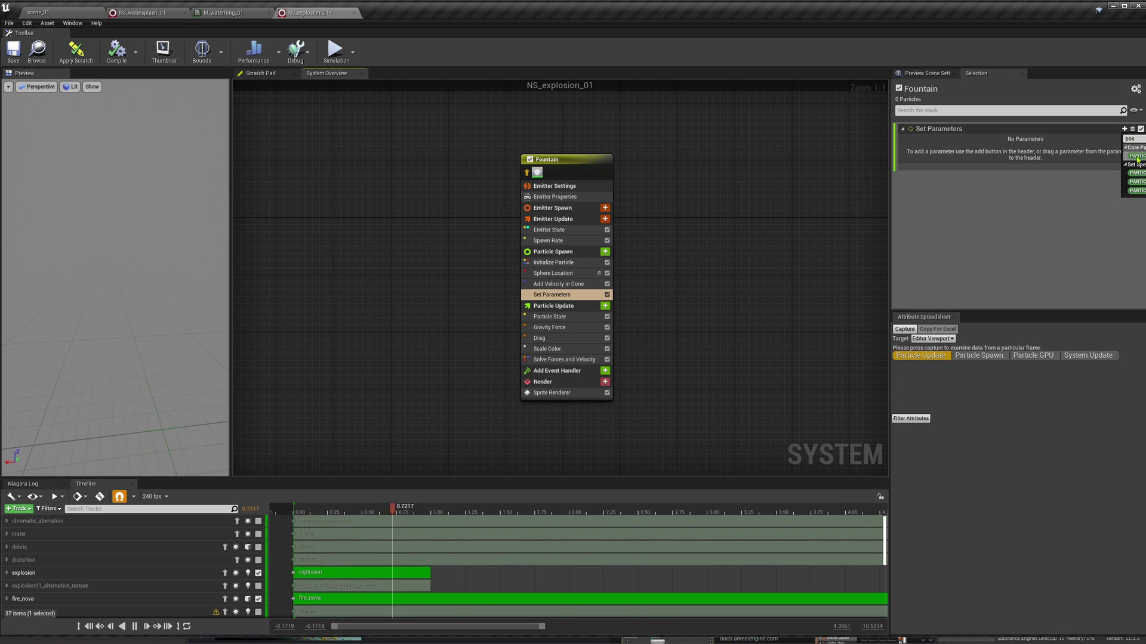
{"action": "left_click", "coordinate": [1133, 159]}
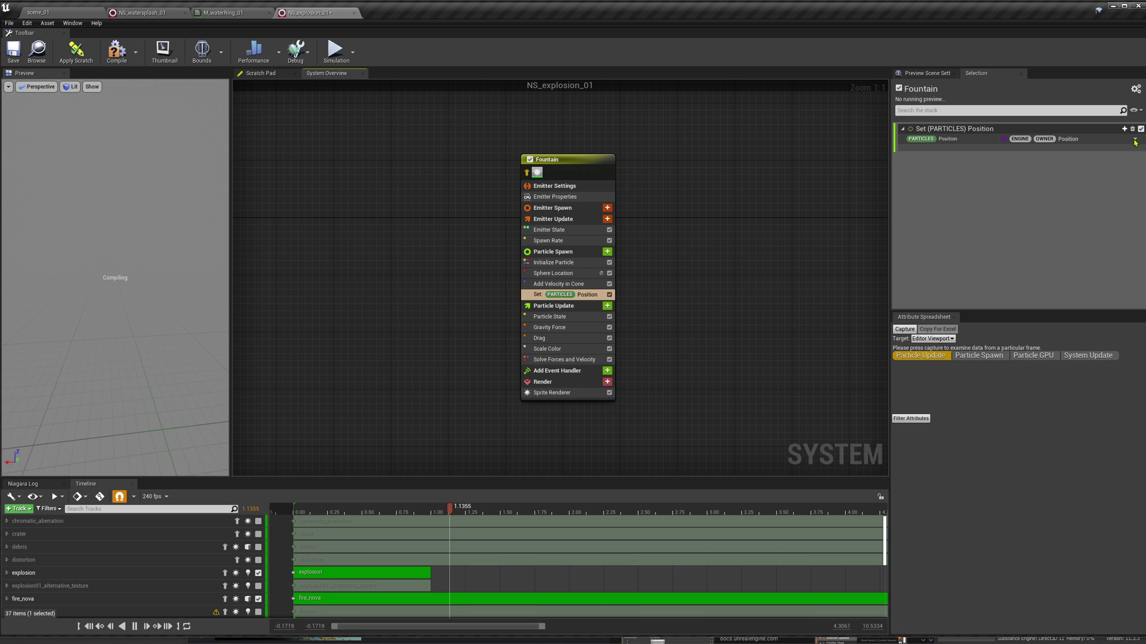
- Drive the Particles Position value with the Return Camera Property dynamic input, keeping Camera Position as its property
{"action": "left_click", "coordinate": [1135, 141]}
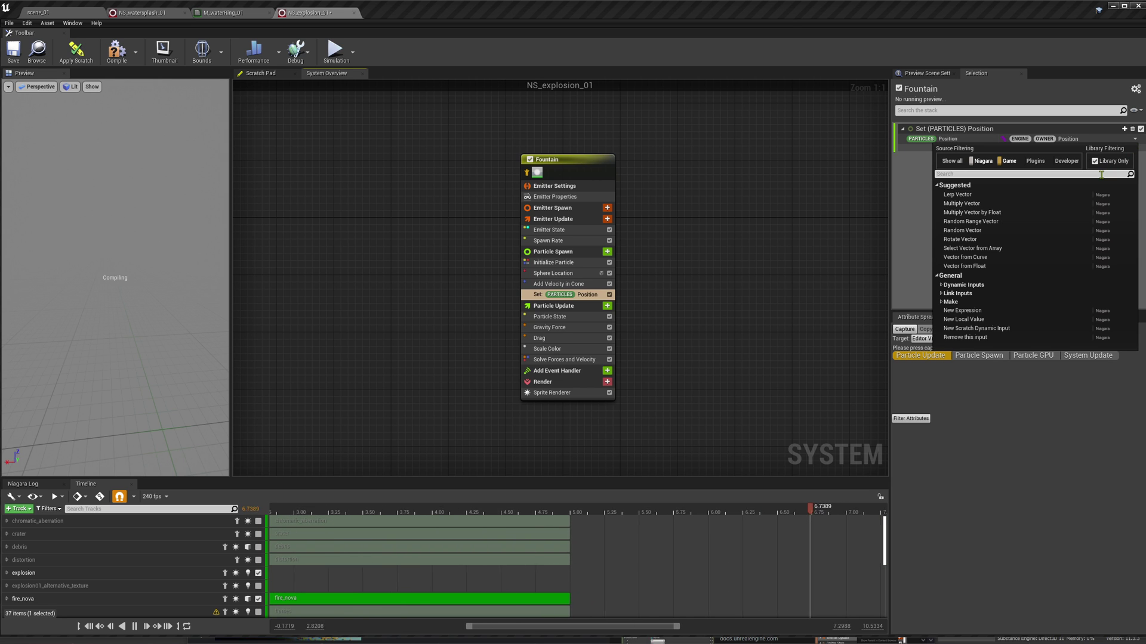
{"action": "type", "text": "camera"}
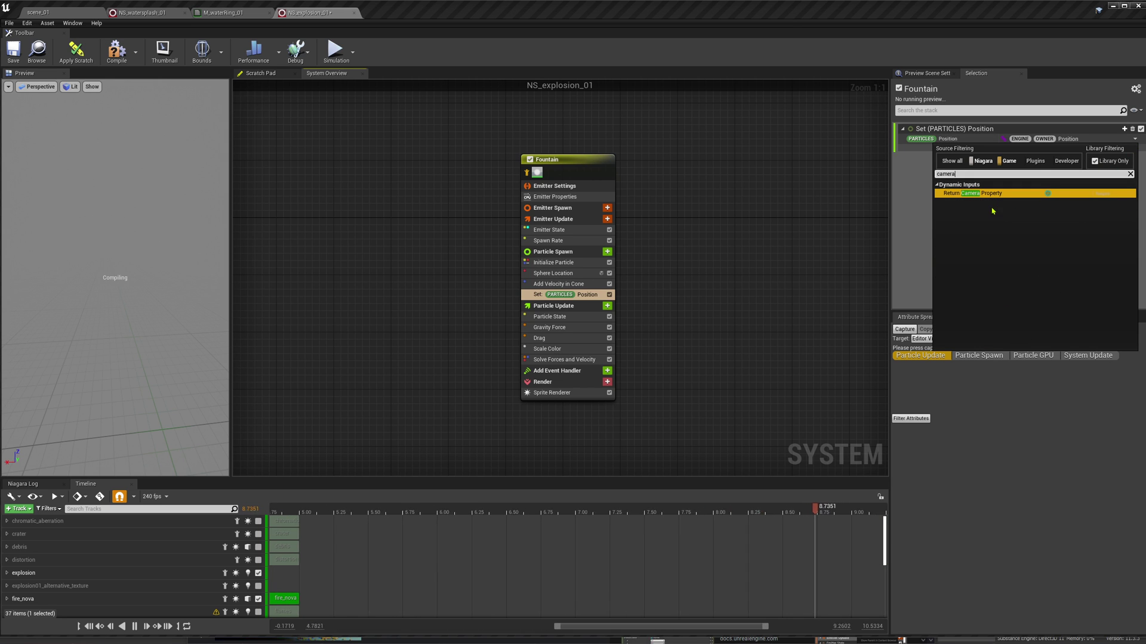
{"action": "left_click", "coordinate": [964, 195]}
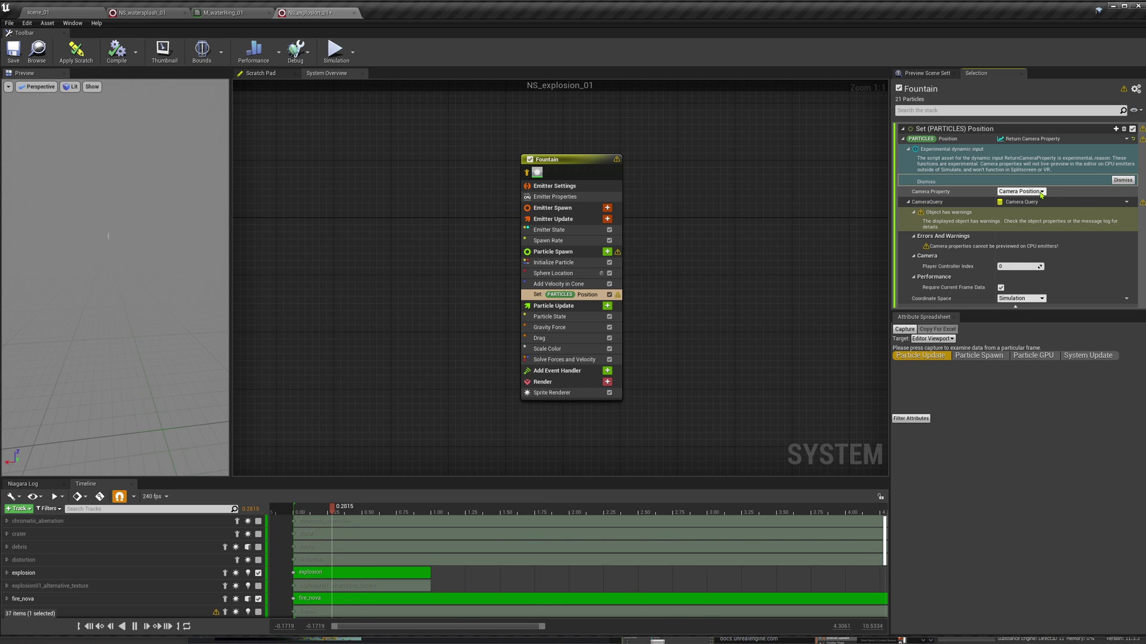
{"action": "left_click", "coordinate": [1038, 192]}
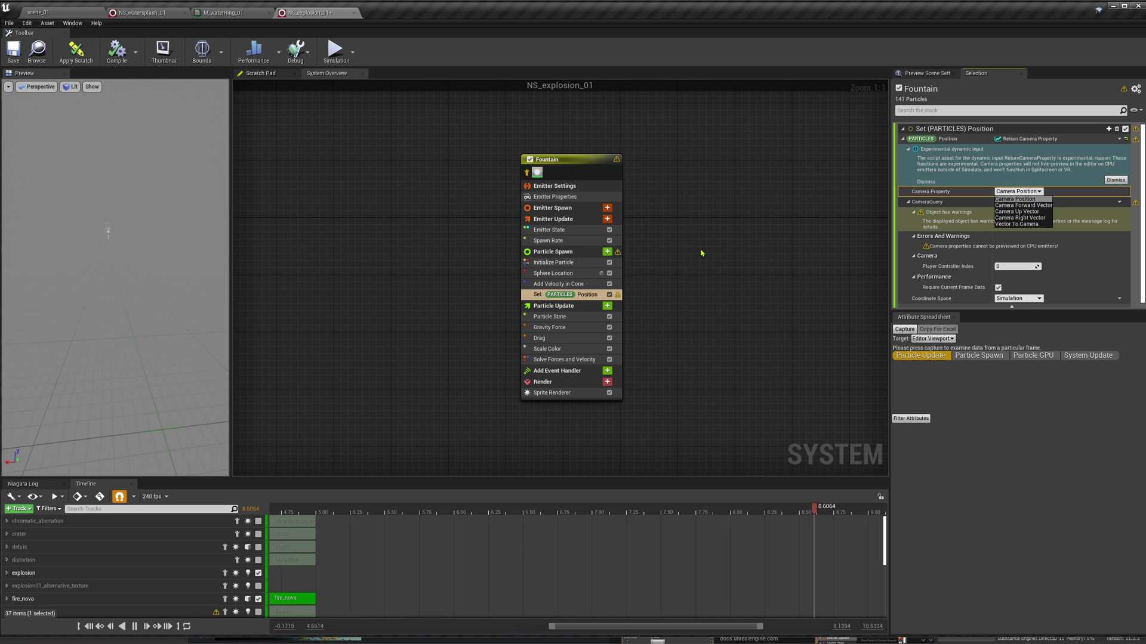
- Set the Fountain emitter's Sim Target to GPUCompute Sim and scrub the timeline to check the particles from different camera views
{"action": "left_click", "coordinate": [555, 197]}
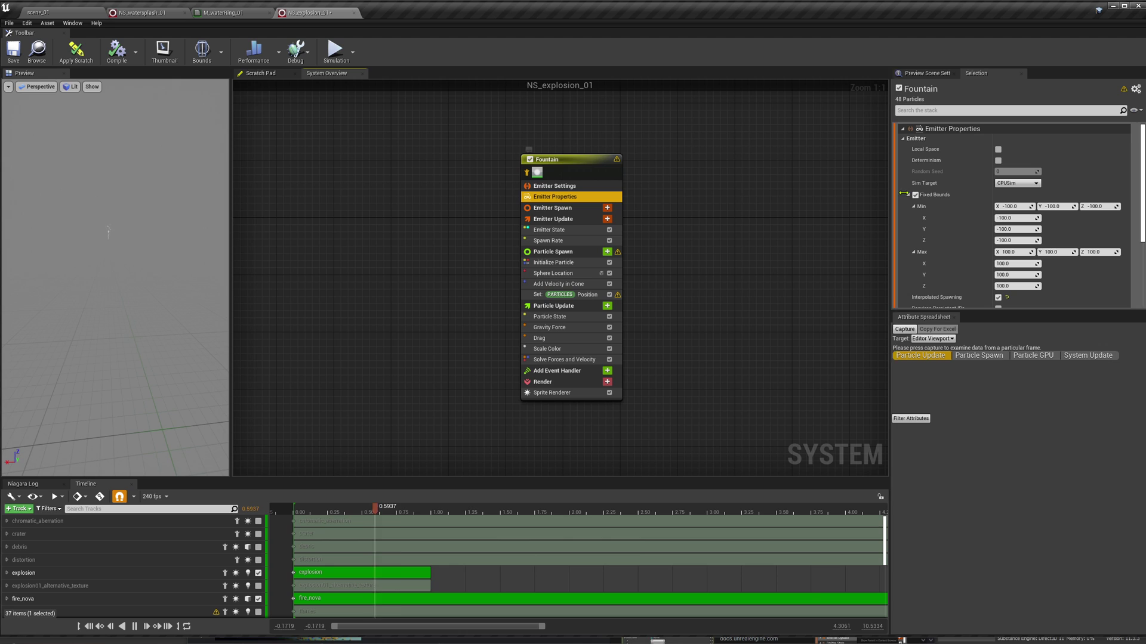
{"action": "left_click", "coordinate": [1016, 184]}
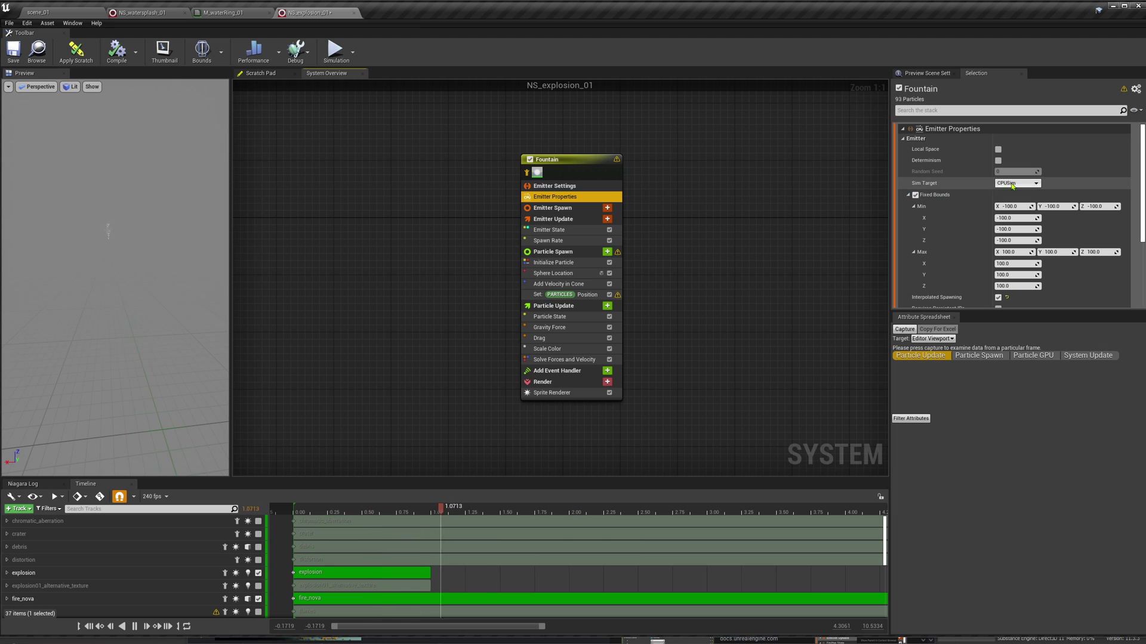
{"action": "left_click", "coordinate": [817, 204]}
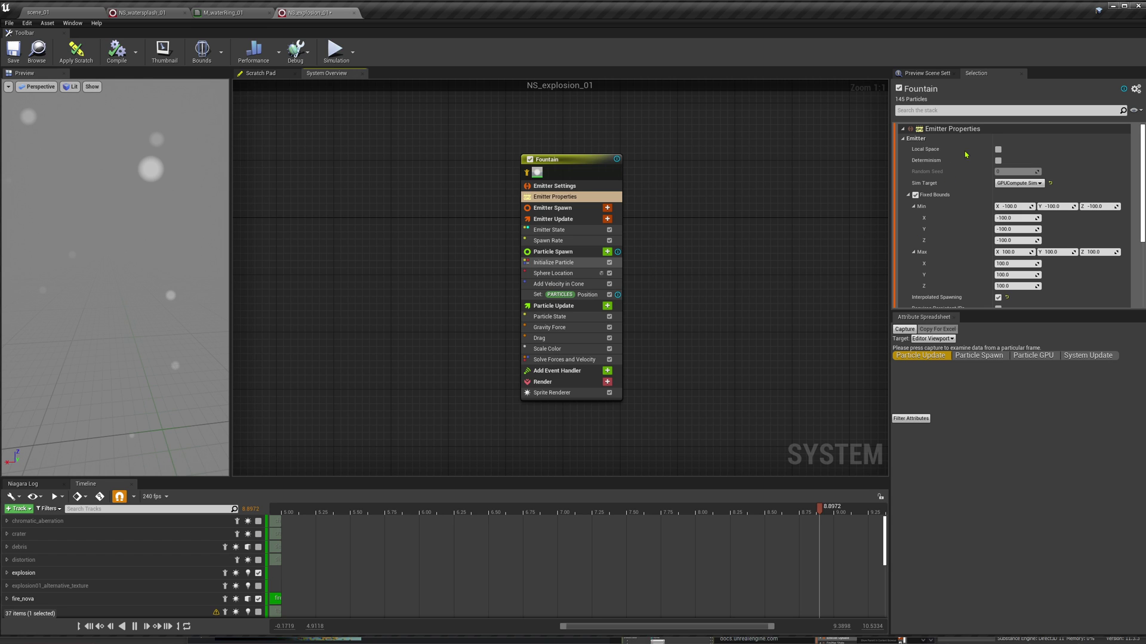
{"action": "left_click", "coordinate": [918, 199]}
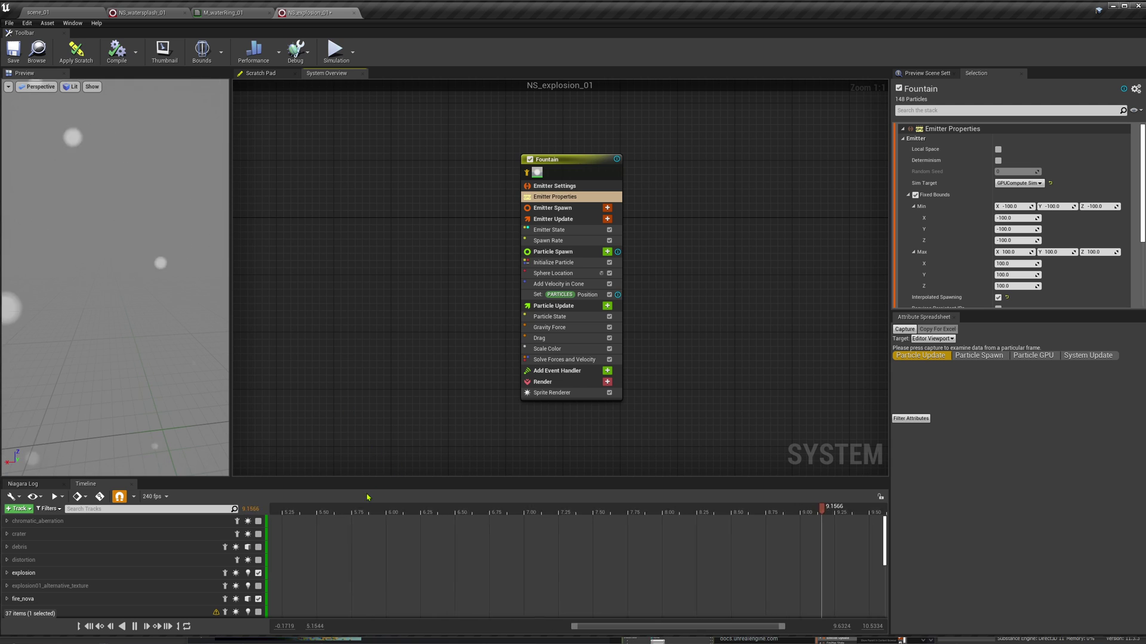
{"action": "left_click_drag", "start_coordinate": [423, 512], "coordinate": [577, 512]}
{"action": "mouse_move", "coordinate": [159, 300]}
{"action": "right_mouse_down"}
{"action": "mouse_move", "coordinate": [134, 300]}
{"action": "mouse_move", "coordinate": [161, 301]}
{"action": "right_mouse_up"}
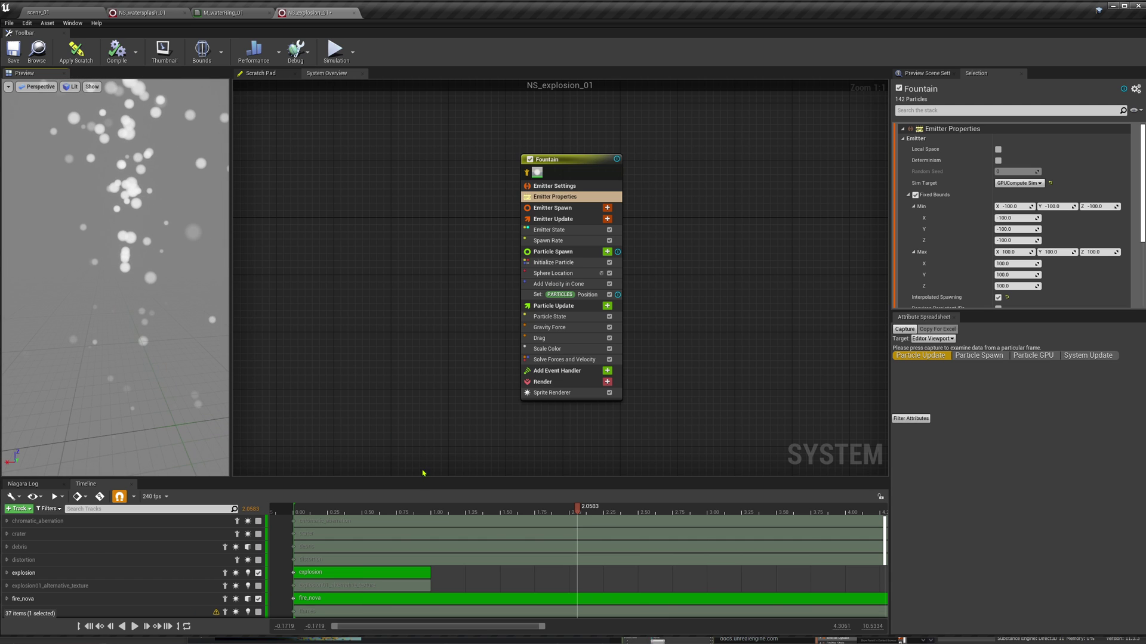
{"action": "left_click_drag", "start_coordinate": [415, 512], "coordinate": [527, 512]}
{"action": "mouse_move", "coordinate": [166, 298]}
{"action": "right_mouse_down"}
{"action": "mouse_move", "coordinate": [166, 281]}
{"action": "mouse_move", "coordinate": [166, 298]}
{"action": "right_mouse_up"}
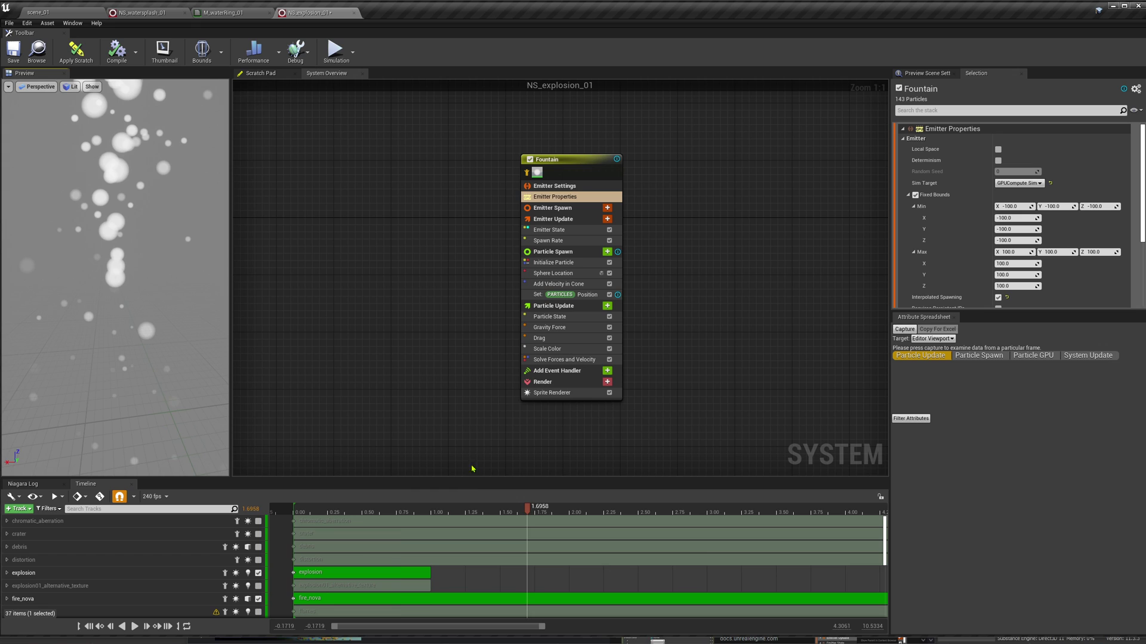
{"action": "left_click_drag", "start_coordinate": [438, 511], "coordinate": [400, 510]}
- Disable the Set Particles Position module and add a new scratch pad module to Particle Spawn
{"action": "left_click", "coordinate": [608, 295]}
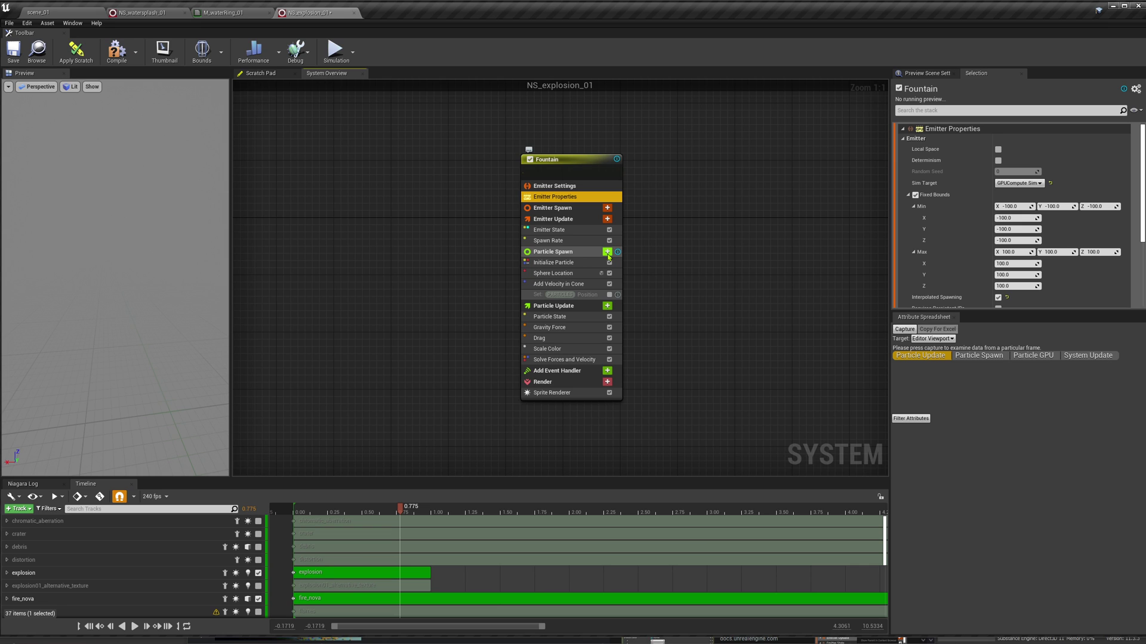
{"action": "left_click", "coordinate": [607, 252]}
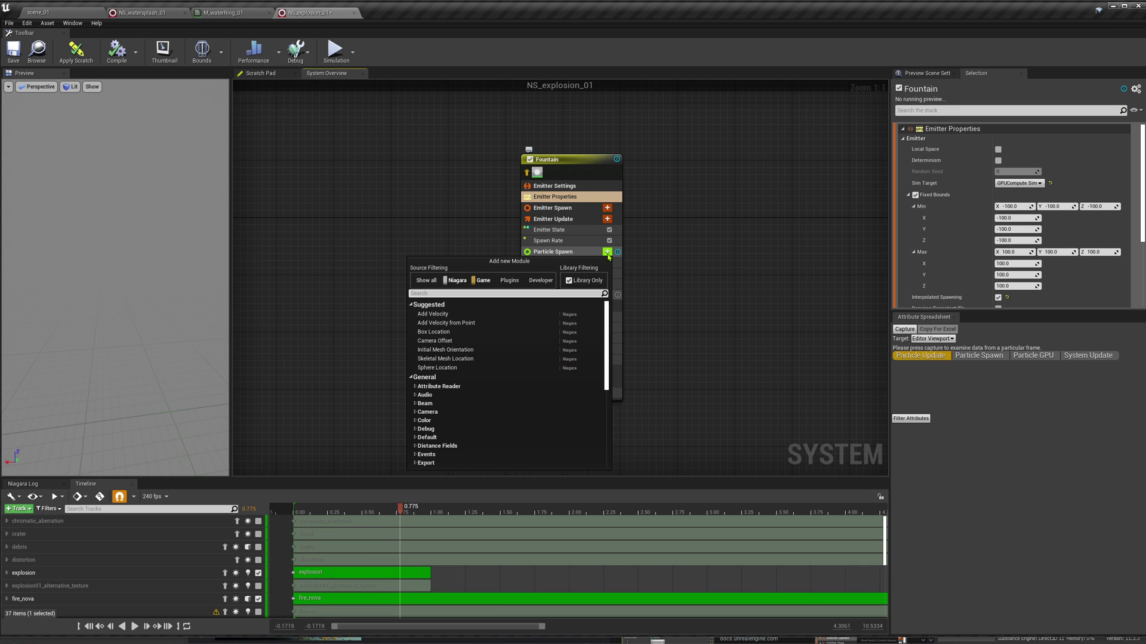
{"action": "type", "text": "scr"}
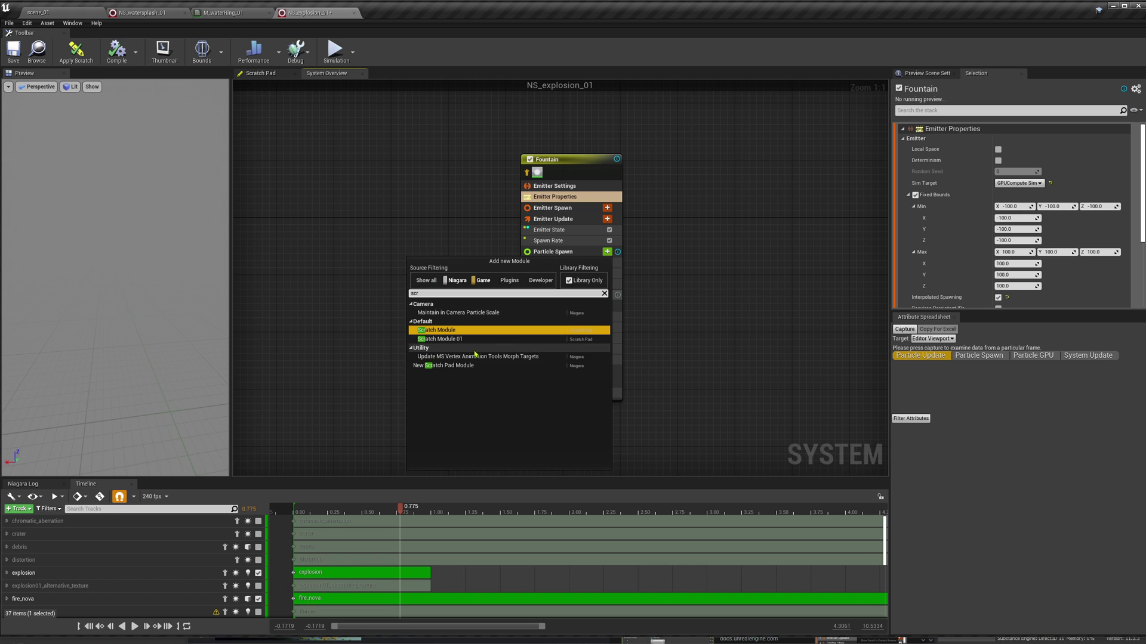
{"action": "left_click", "coordinate": [459, 365]}
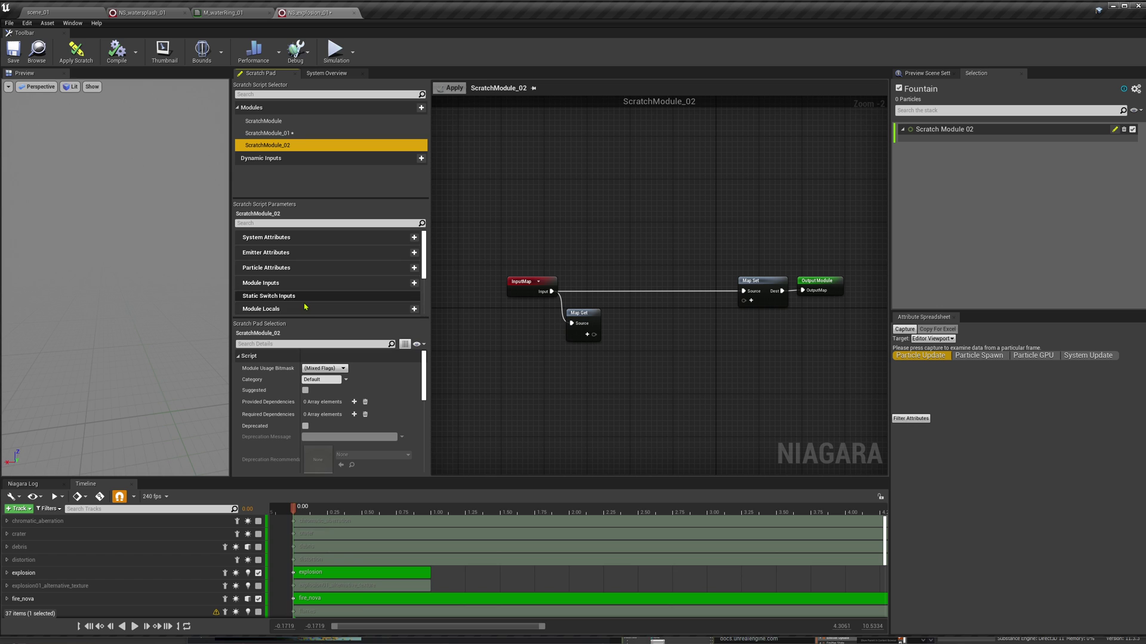
- Create a Camera Query module input in the new scratch module
{"action": "left_click_drag", "start_coordinate": [385, 318], "coordinate": [385, 376]}
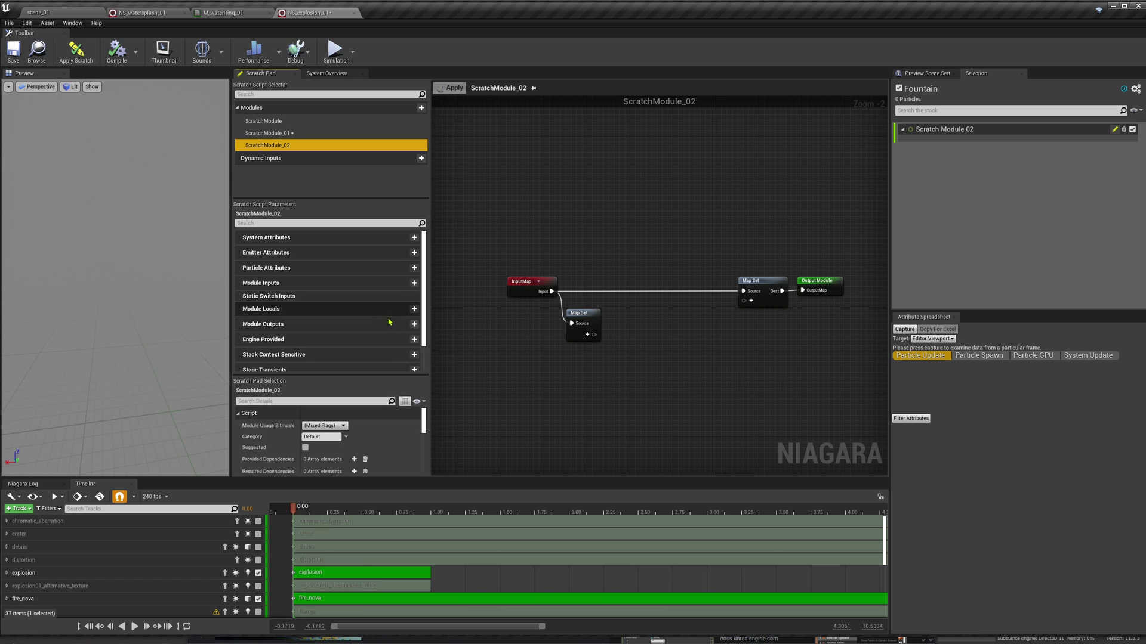
{"action": "left_click", "coordinate": [414, 283]}
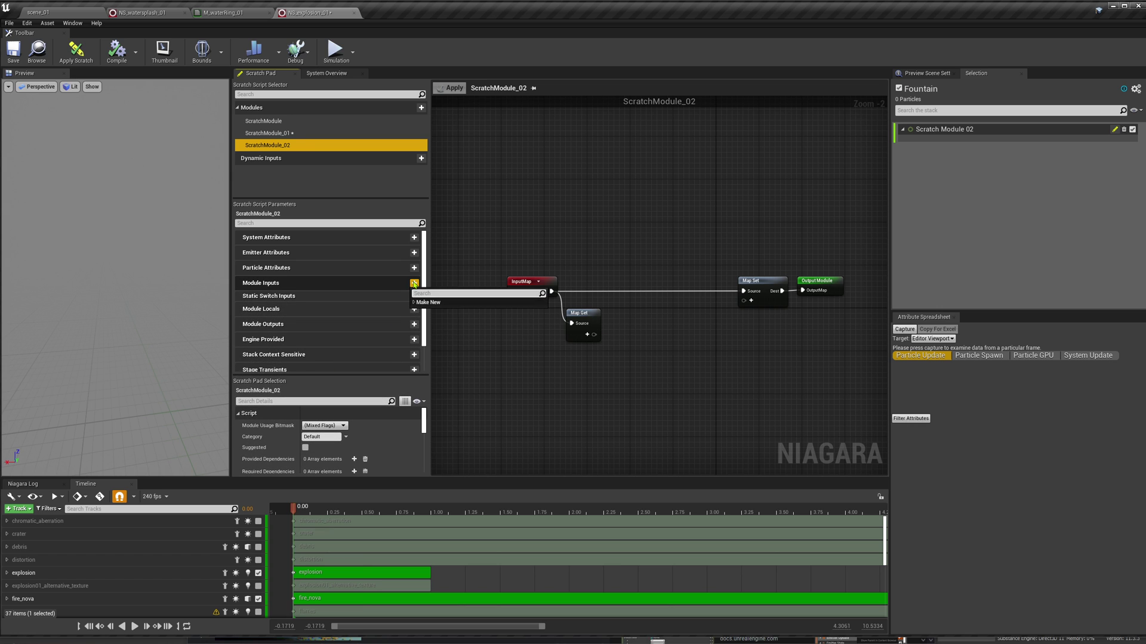
{"action": "type", "text": "camera"}
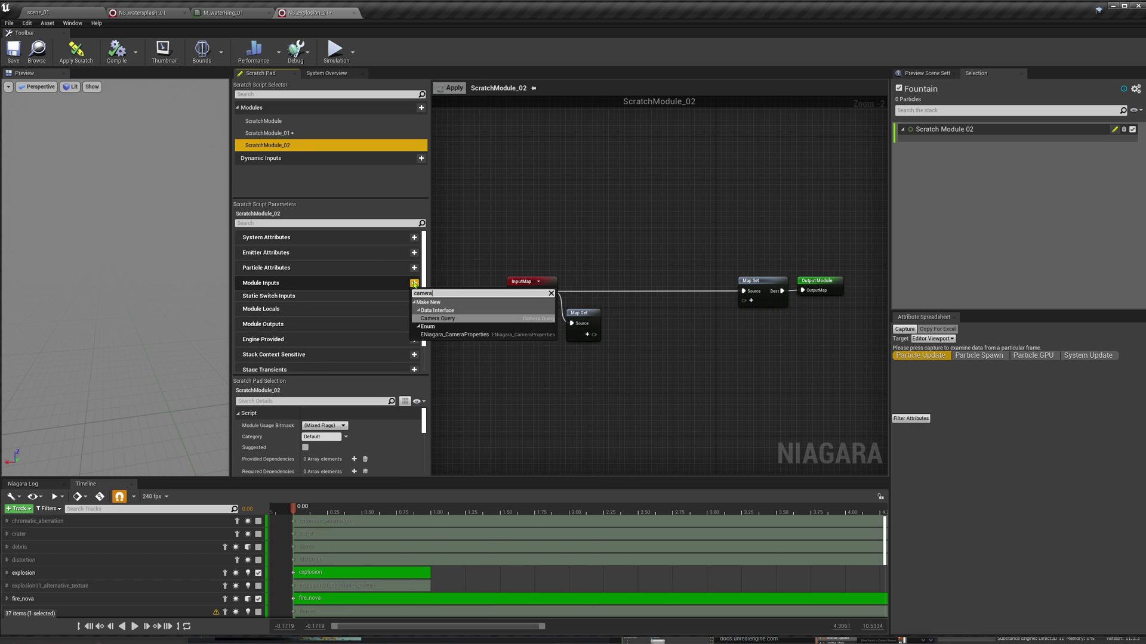
{"action": "left_click", "coordinate": [439, 318]}
{"action": "left_click", "coordinate": [451, 311]}
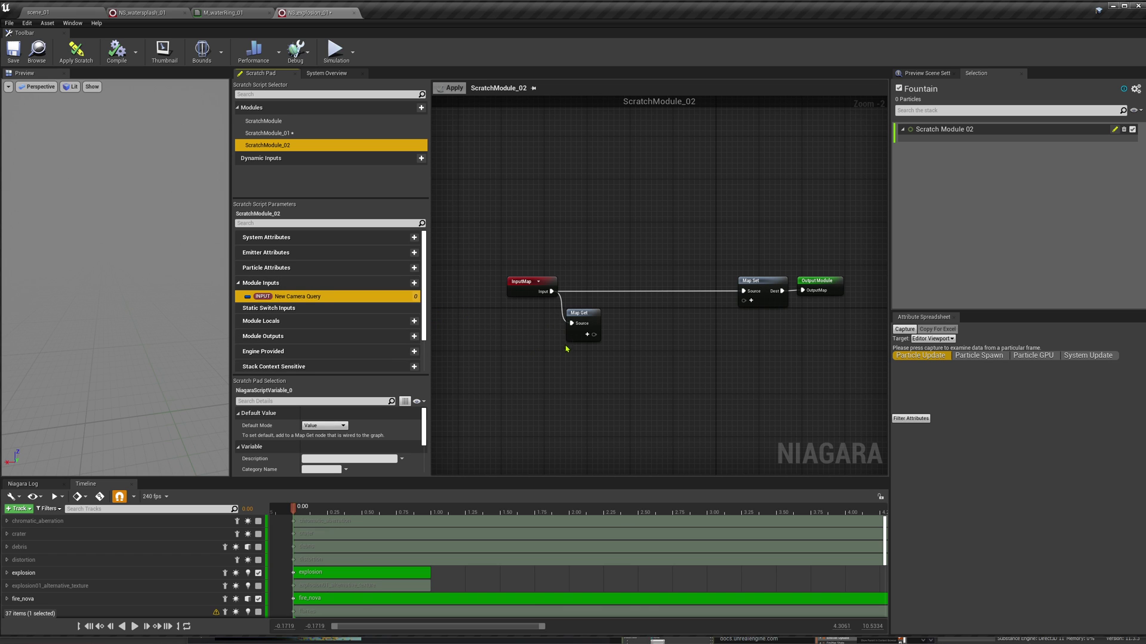
- Add the existing camera query input as a pin on the Map Get node
{"action": "left_click", "coordinate": [588, 336]}
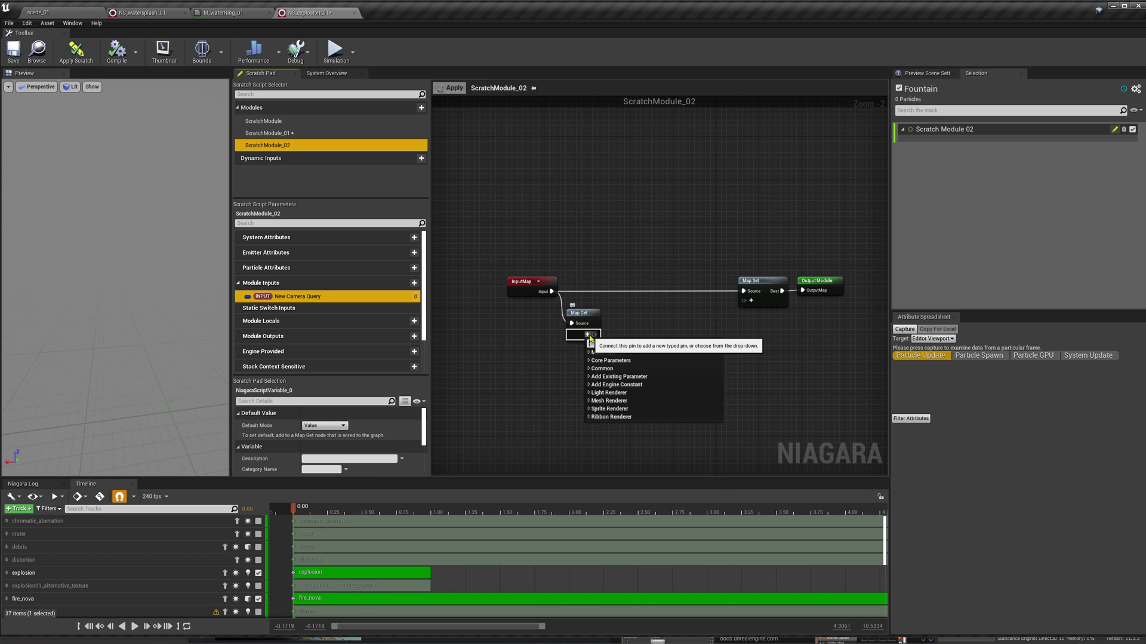
{"action": "type", "text": "new camer"}
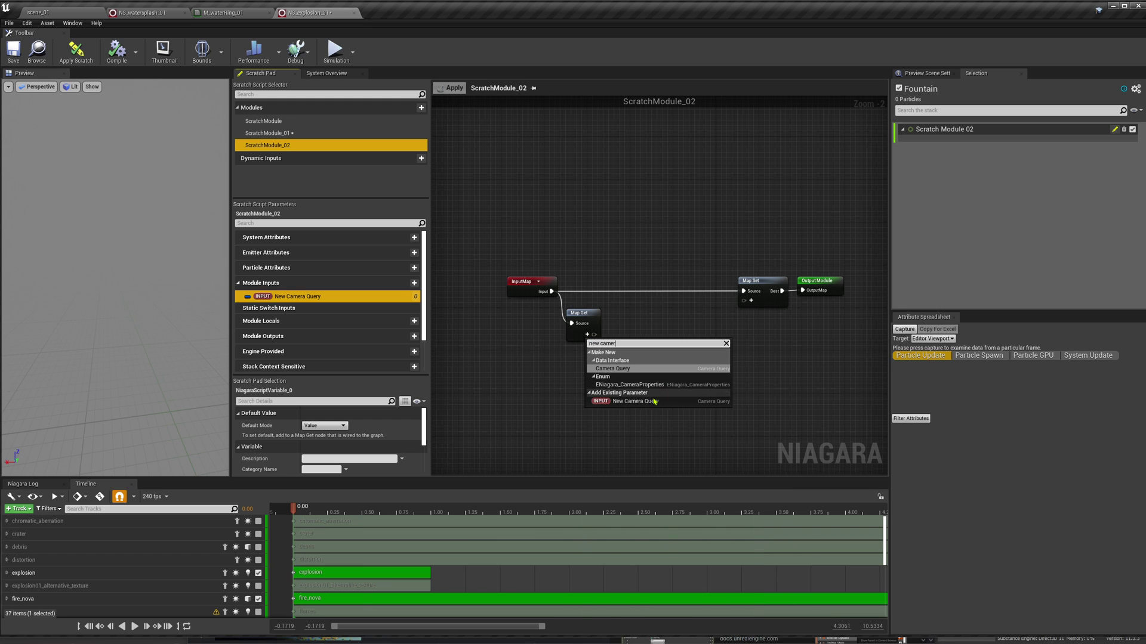
{"action": "left_click", "coordinate": [635, 401]}
{"action": "scroll", "coordinate": [654, 349], "scroll_direction": "up", "scroll_amount": 1}
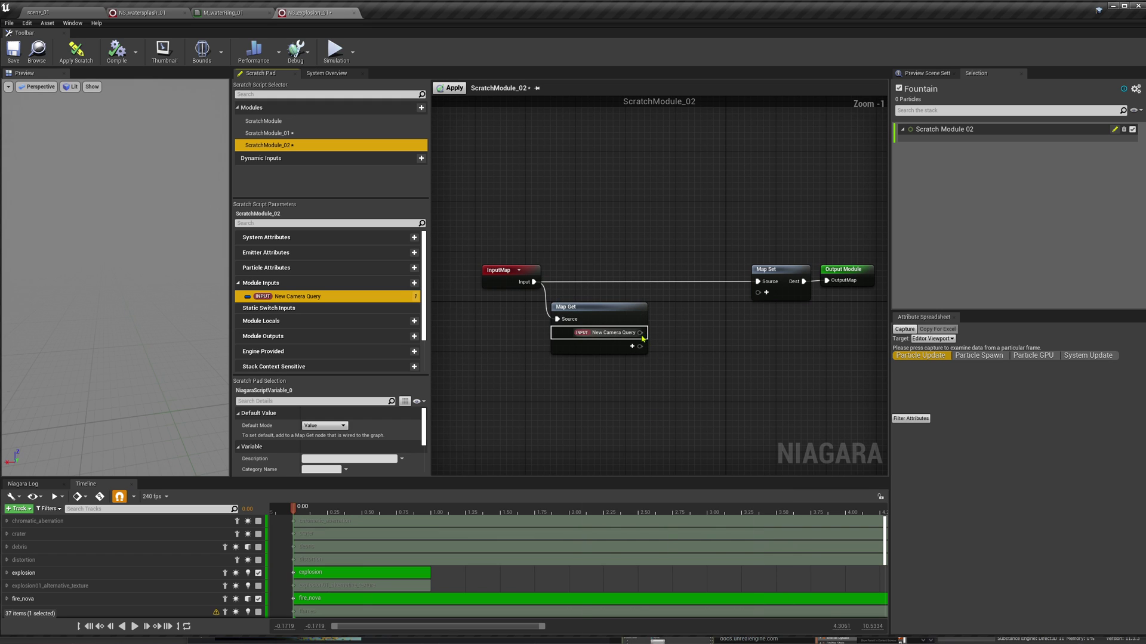
- Connect the camera query pin to a new Get Camera Properties CPU/GPU node and position that node beside Map Get
{"action": "left_click_drag", "start_coordinate": [640, 333], "coordinate": [694, 352]}
{"action": "type", "text": "get"}
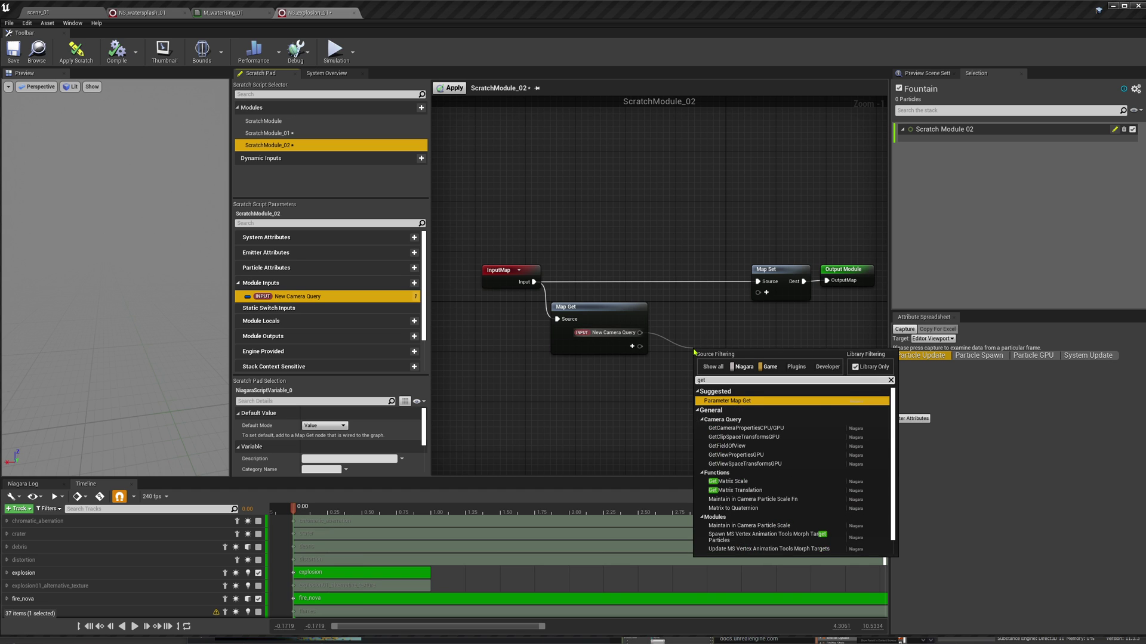
{"action": "type", "text": " cam prop"}
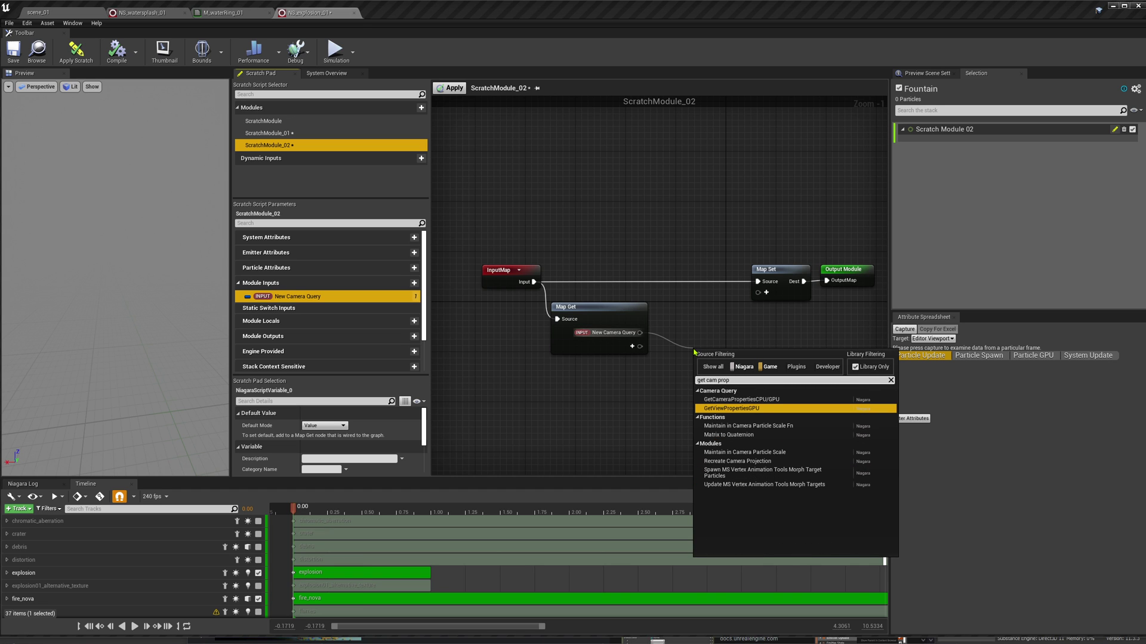
{"action": "left_click", "coordinate": [763, 401]}
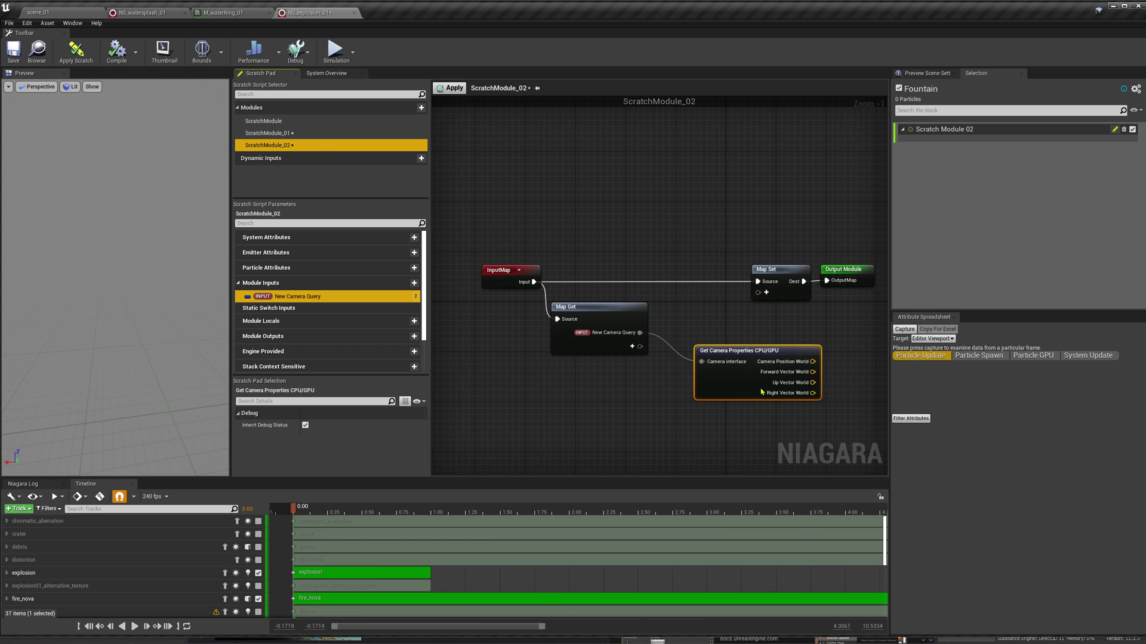
{"action": "right_click", "coordinate": [603, 462]}
{"action": "left_click", "coordinate": [825, 325]}
{"action": "scroll", "coordinate": [801, 355], "scroll_direction": "up", "scroll_amount": 1}
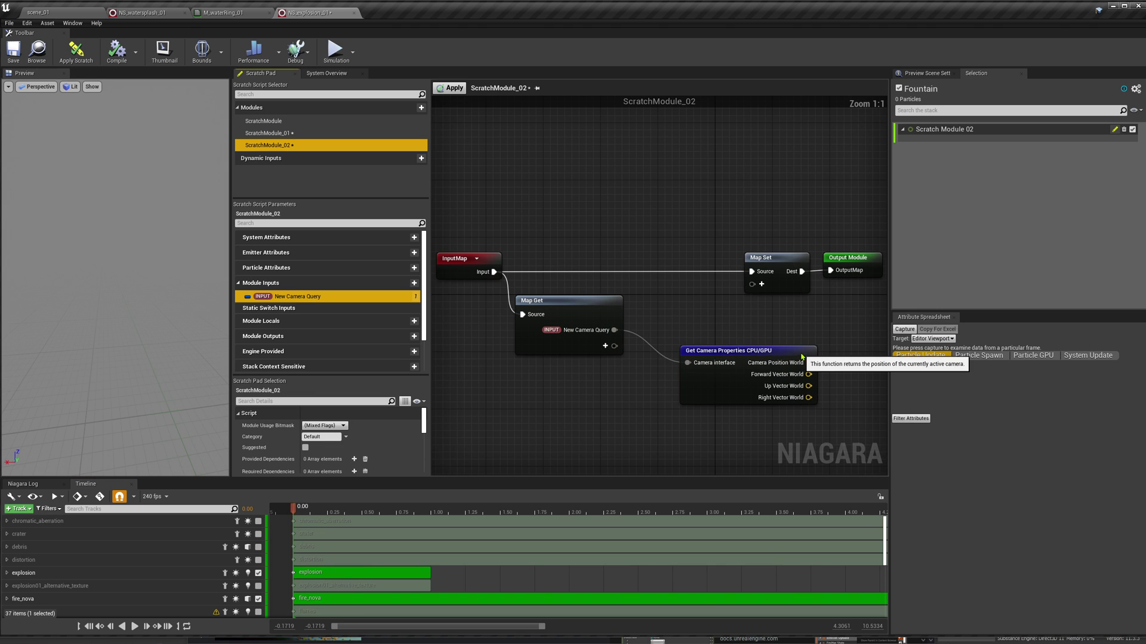
{"action": "left_click_drag", "start_coordinate": [739, 377], "coordinate": [709, 340]}
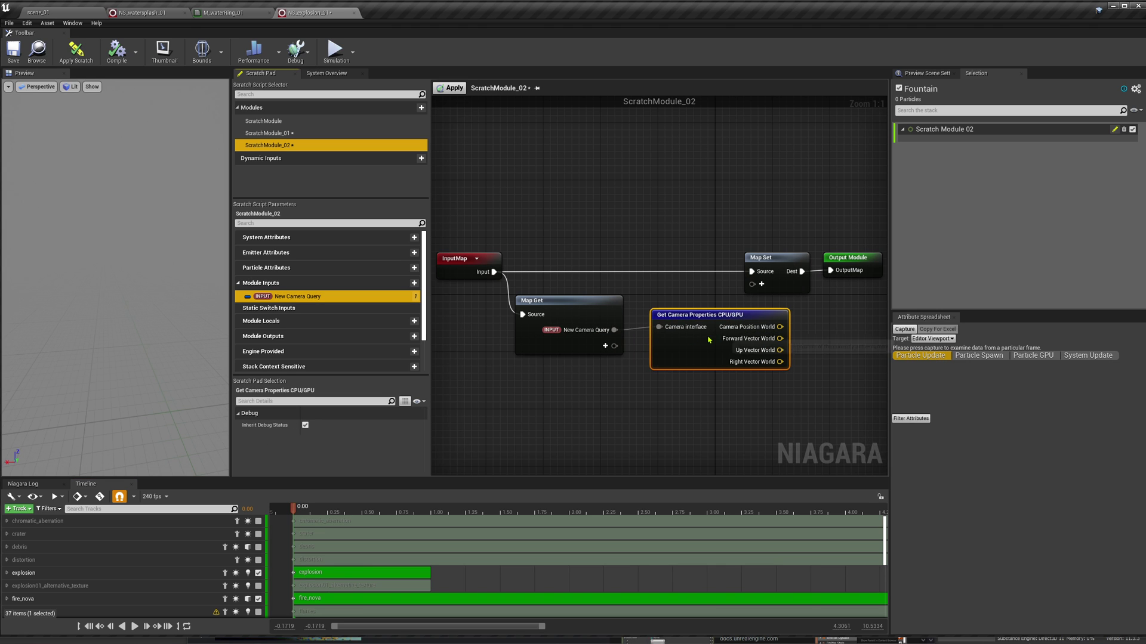
{"action": "scroll", "coordinate": [713, 400], "scroll_direction": "down", "scroll_amount": 1}
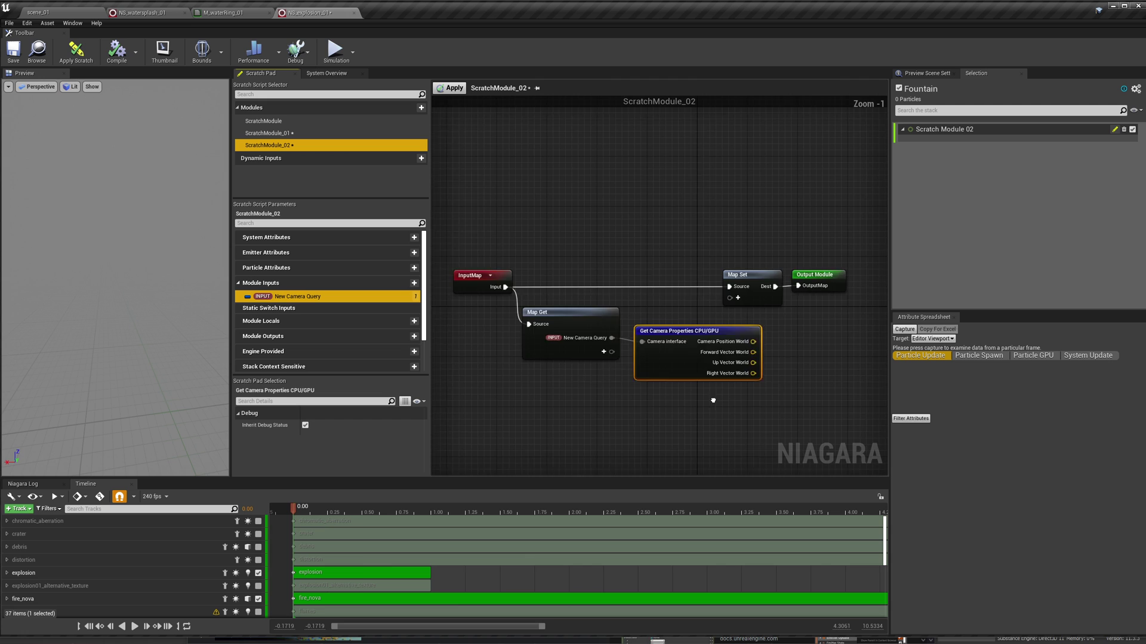
- Move the Map Set and Output Module nodes farther from Get Camera Properties to make room in the graph
{"action": "right_click_drag", "start_coordinate": [713, 401], "coordinate": [594, 394]}
{"action": "left_click_drag", "start_coordinate": [686, 245], "coordinate": [770, 299]}
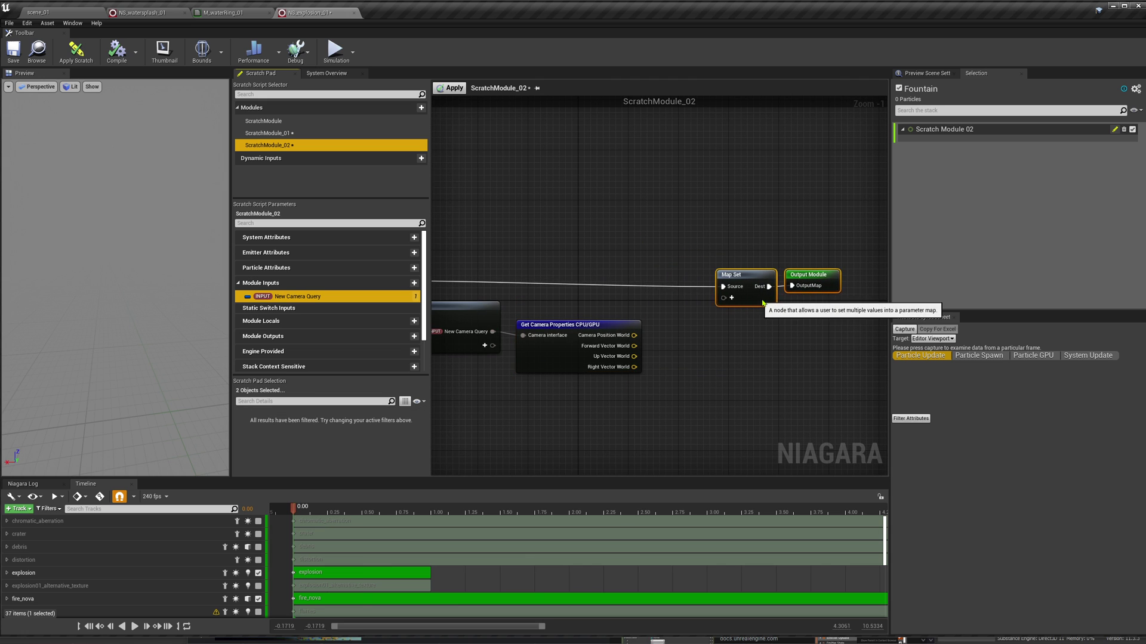
{"action": "right_click_drag", "start_coordinate": [716, 333], "coordinate": [778, 326]}
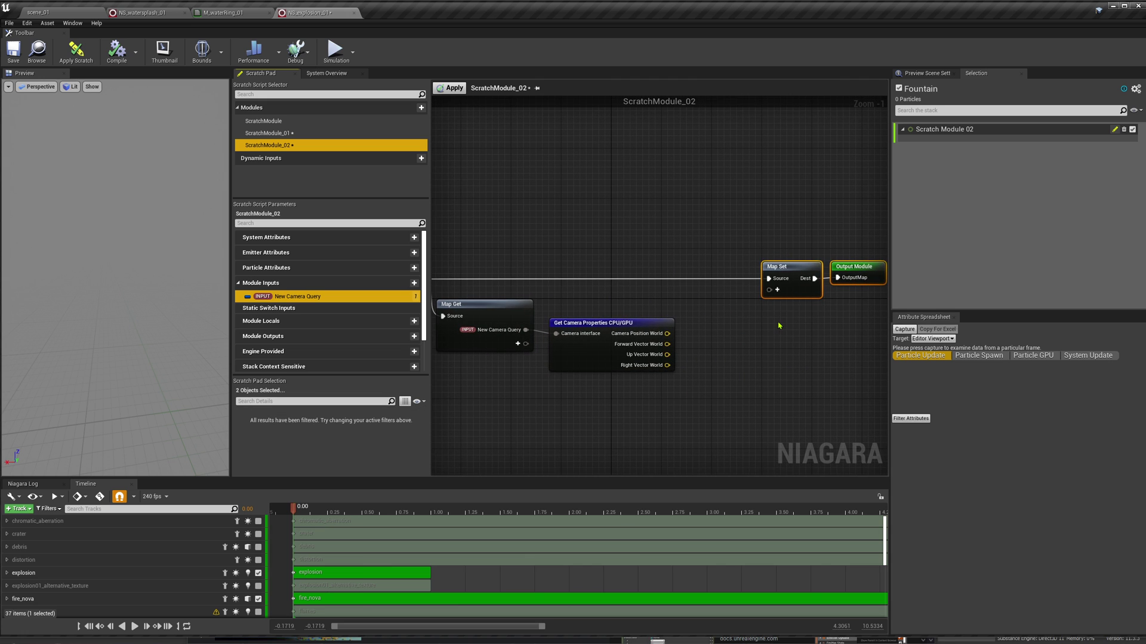
{"action": "left_click", "coordinate": [716, 316]}
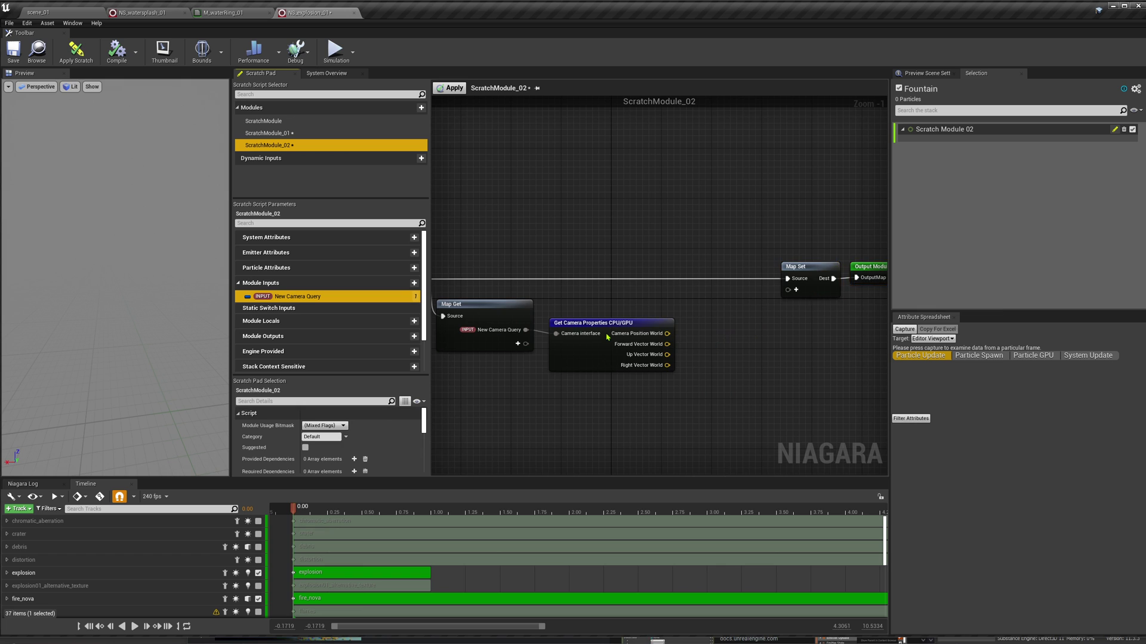
- Create a float module input named speed and add it as a pin on the Map Get node
{"action": "scroll", "coordinate": [593, 332], "scroll_direction": "up", "scroll_amount": 1}
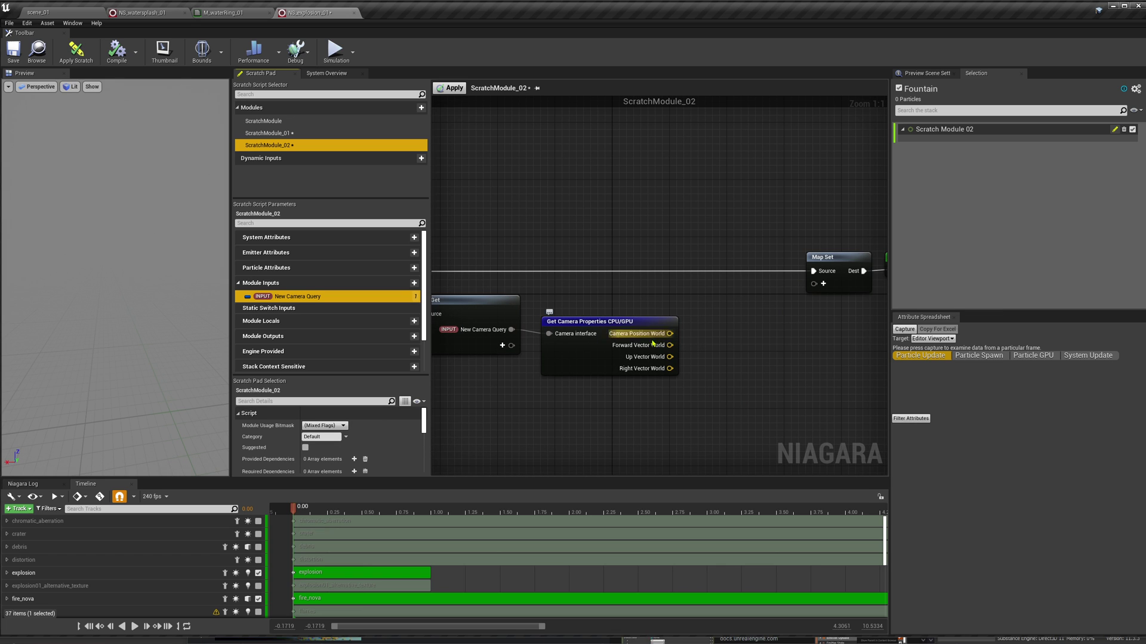
{"action": "right_click_drag", "start_coordinate": [713, 344], "coordinate": [697, 347]}
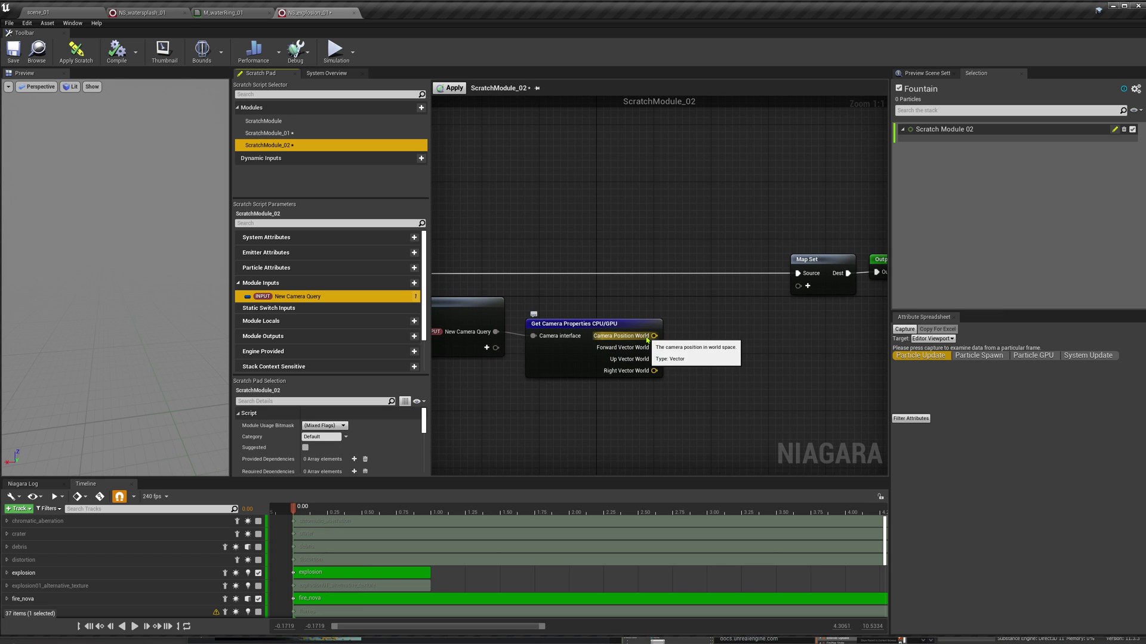
{"action": "right_click_drag", "start_coordinate": [679, 359], "coordinate": [709, 339]}
{"action": "left_click", "coordinate": [414, 283]}
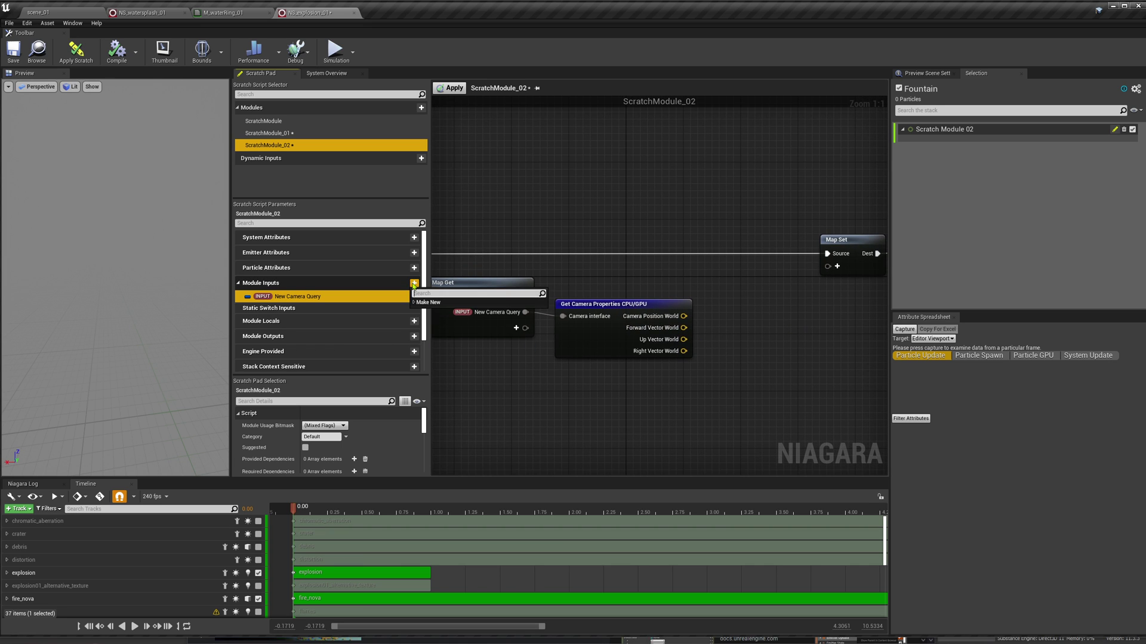
{"action": "type", "text": "flo"}
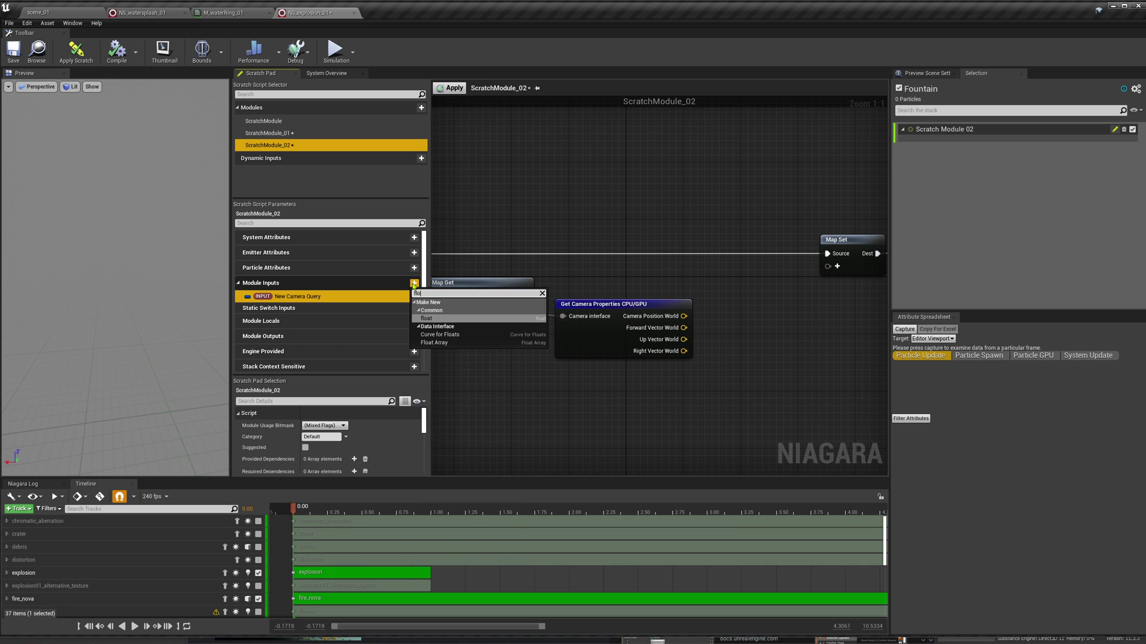
{"action": "left_click", "coordinate": [425, 318]}
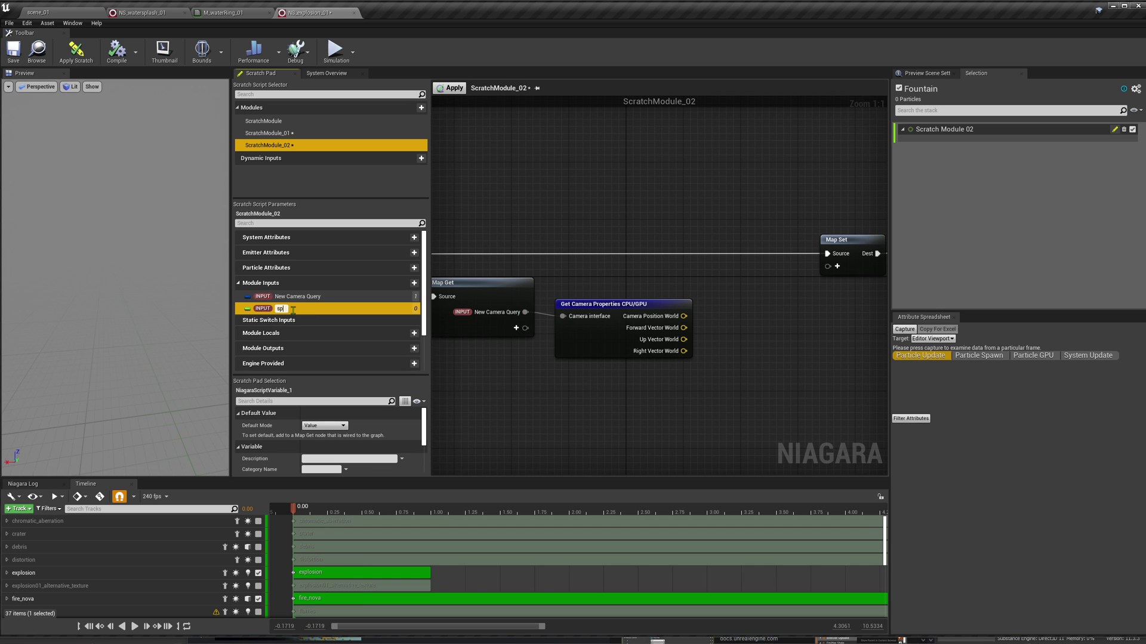
{"action": "left_click", "coordinate": [517, 328]}
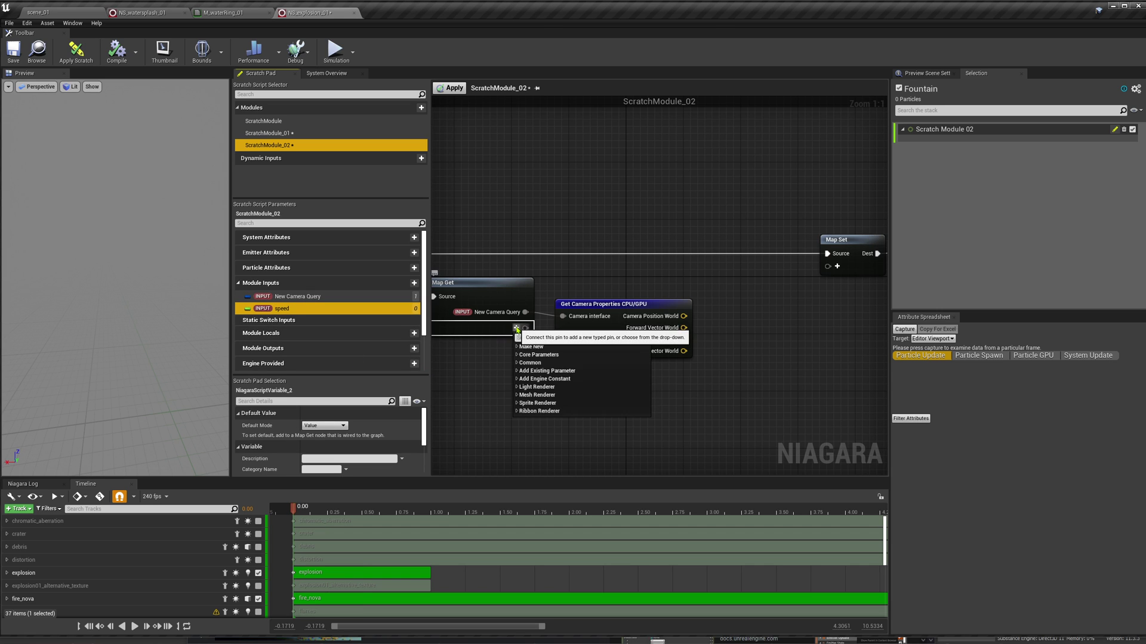
{"action": "left_click", "coordinate": [570, 355]}
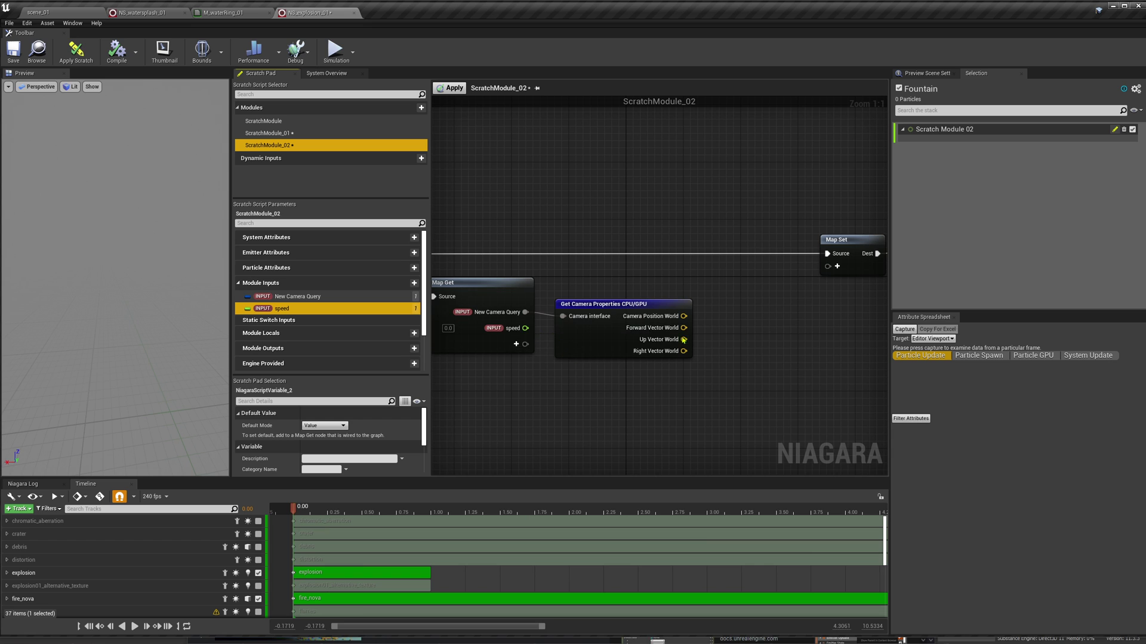
- Add a Multiply node fed by the camera's Forward Vector World as A and the speed input as B
{"action": "left_click_drag", "start_coordinate": [680, 316], "coordinate": [765, 353]}
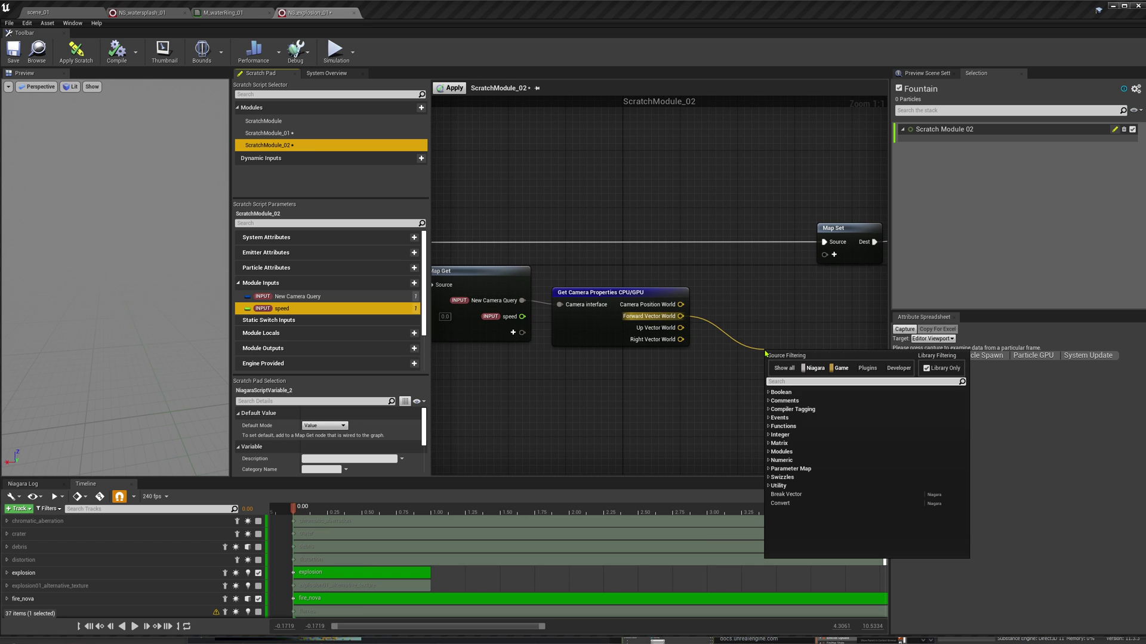
{"action": "type", "text": "*"}
{"action": "left_click", "coordinate": [785, 436]}
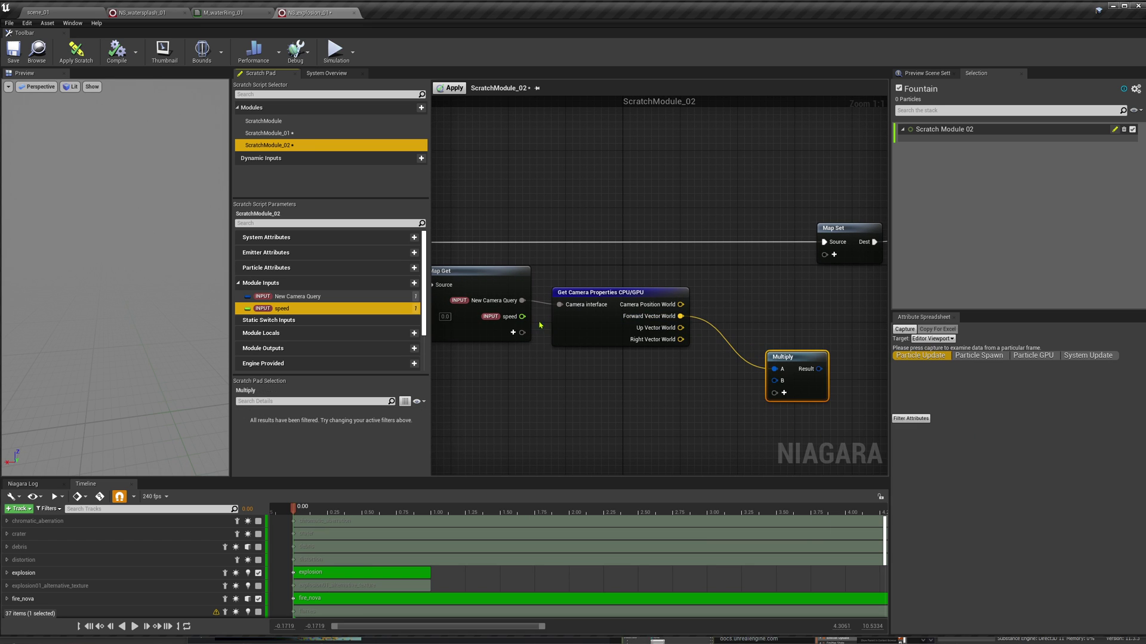
{"action": "left_click_drag", "start_coordinate": [522, 316], "coordinate": [833, 287]}
- Add a Particles Velocity pin to Map Set, connect the Multiply result to it, and apply the scratch module
{"action": "left_click", "coordinate": [834, 255]}
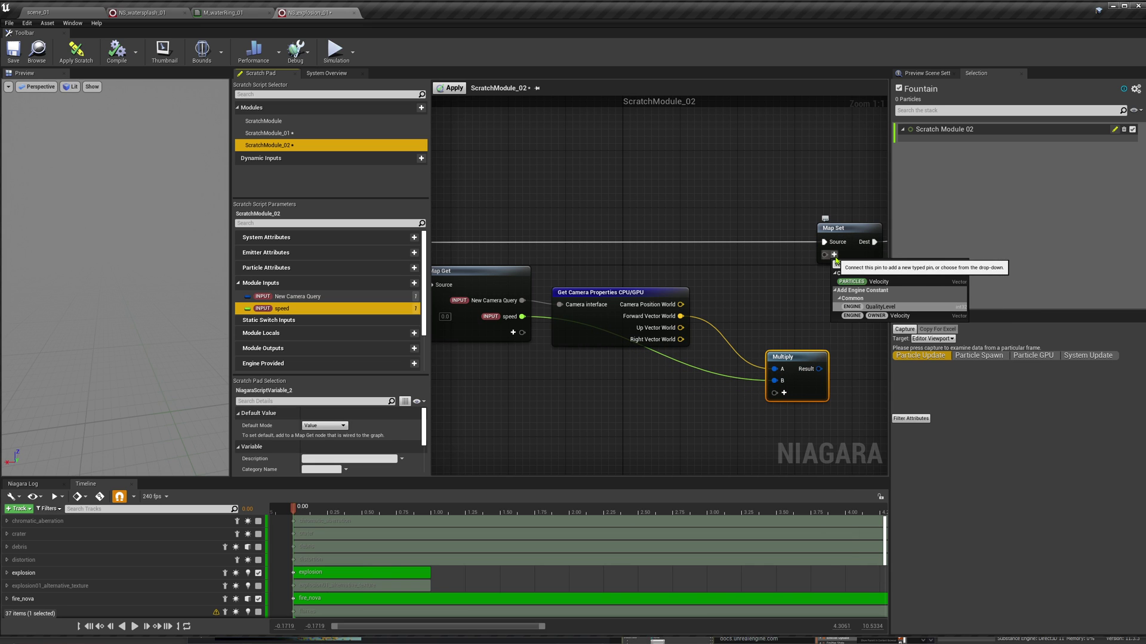
{"action": "left_click", "coordinate": [871, 282]}
{"action": "right_click_drag", "start_coordinate": [799, 307], "coordinate": [773, 306]}
{"action": "left_click_drag", "start_coordinate": [793, 370], "coordinate": [797, 257]}
{"action": "left_click", "coordinate": [458, 91]}
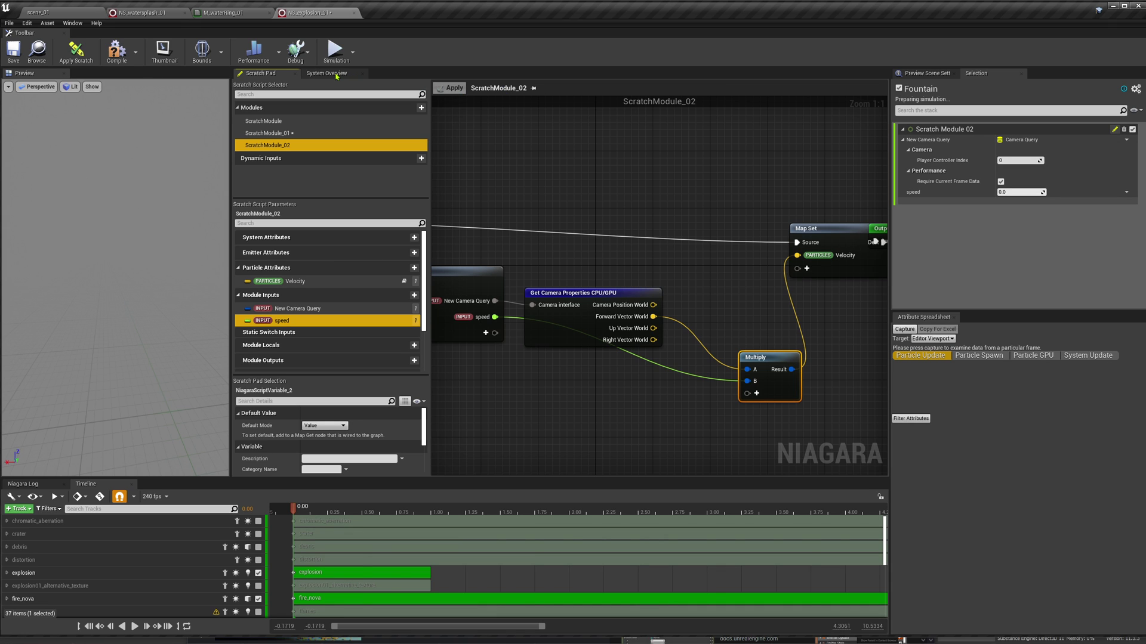
- Return to the system overview and play the simulation from near the start of the timeline
{"action": "left_click", "coordinate": [327, 73]}
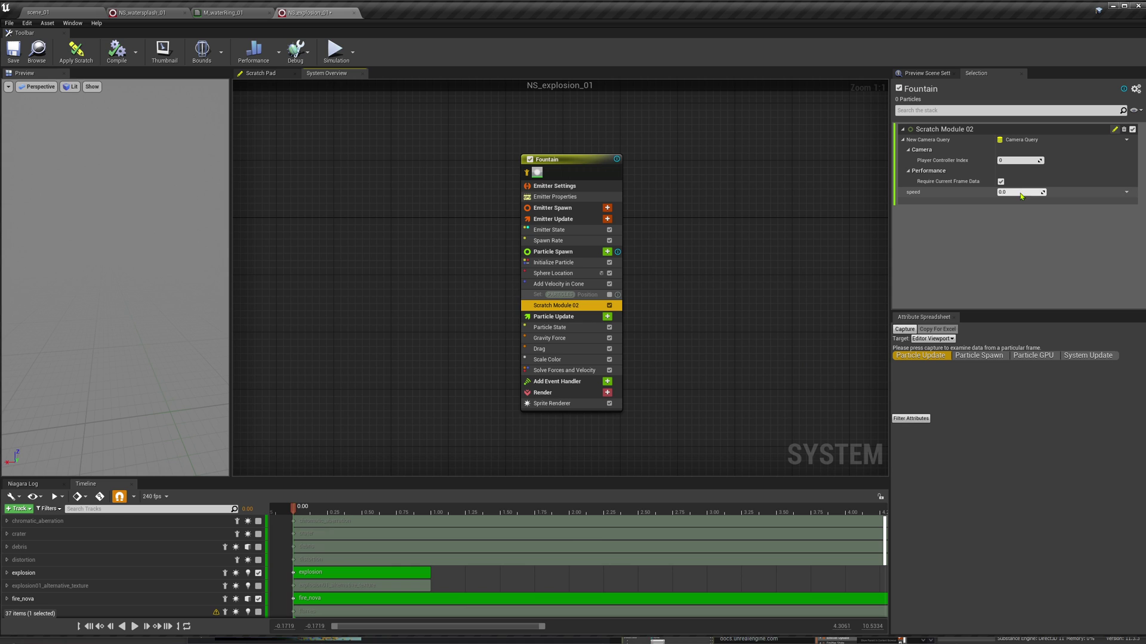
{"action": "left_click", "coordinate": [328, 514]}
{"action": "left_click", "coordinate": [309, 514]}
{"action": "key", "text": "space"}
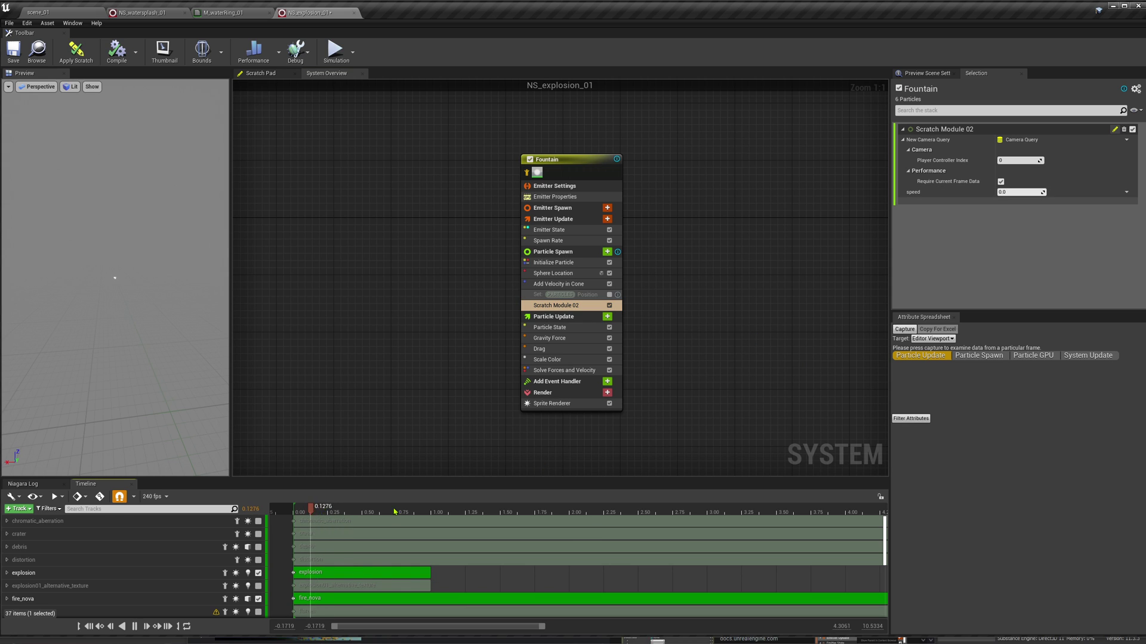
- Set the speed of Scratch Module 02 to 500
{"action": "left_click", "coordinate": [1020, 191]}
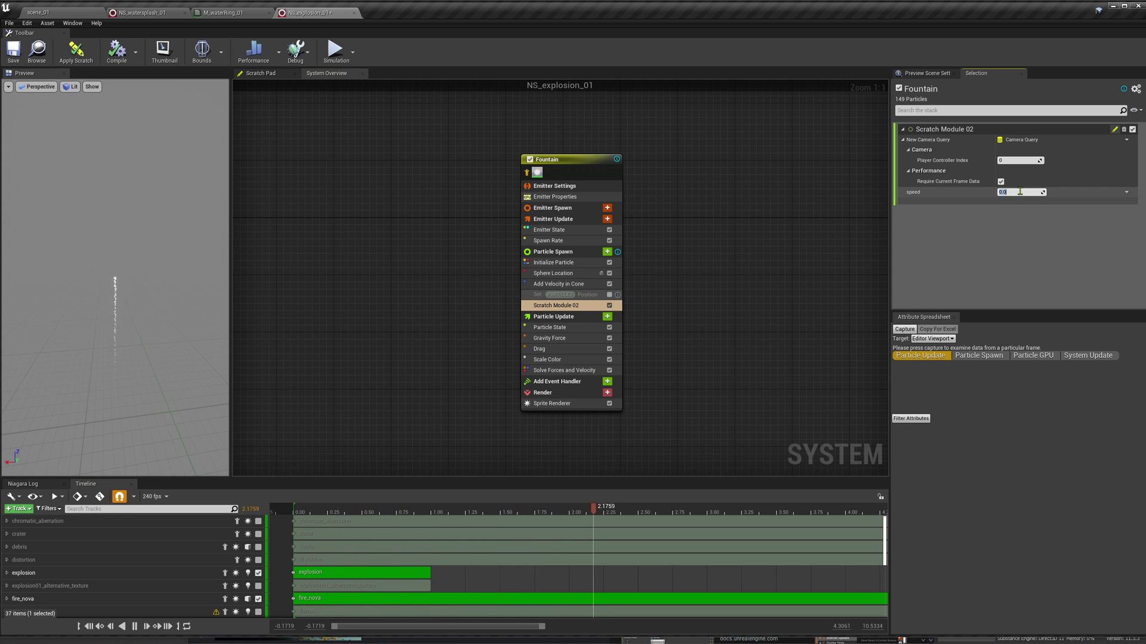
{"action": "type", "text": "500"}
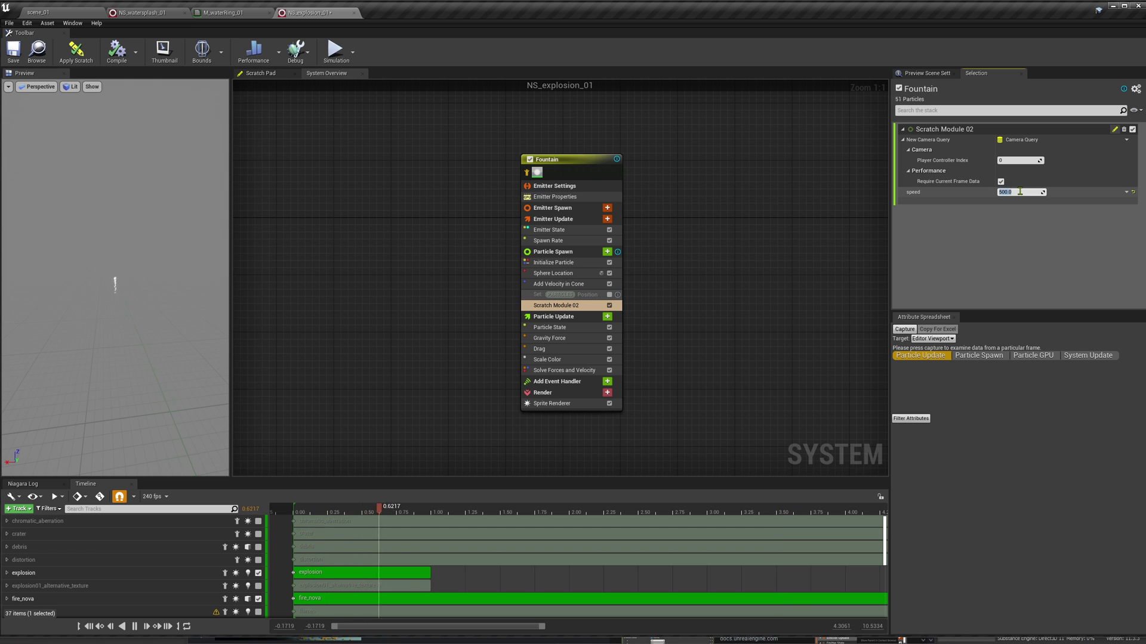
{"action": "key", "text": "Return"}
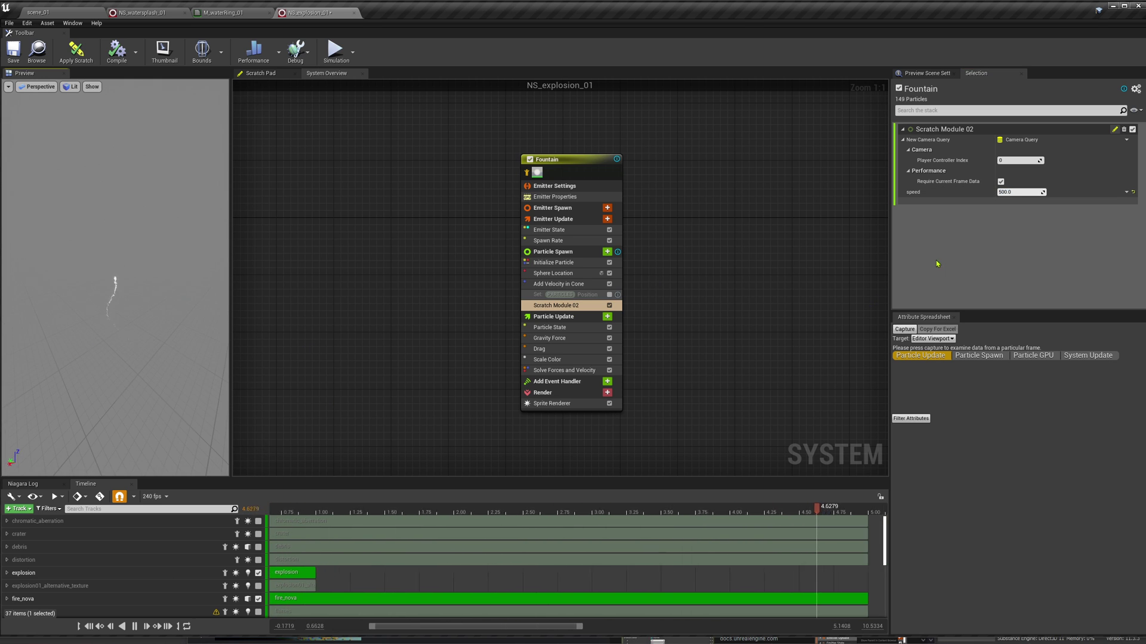
- Set the speed of Scratch Module 02 to -1000 and check the particle direction in the preview at different timeline positions
{"action": "left_click", "coordinate": [1023, 192]}
{"action": "type", "text": "-"}
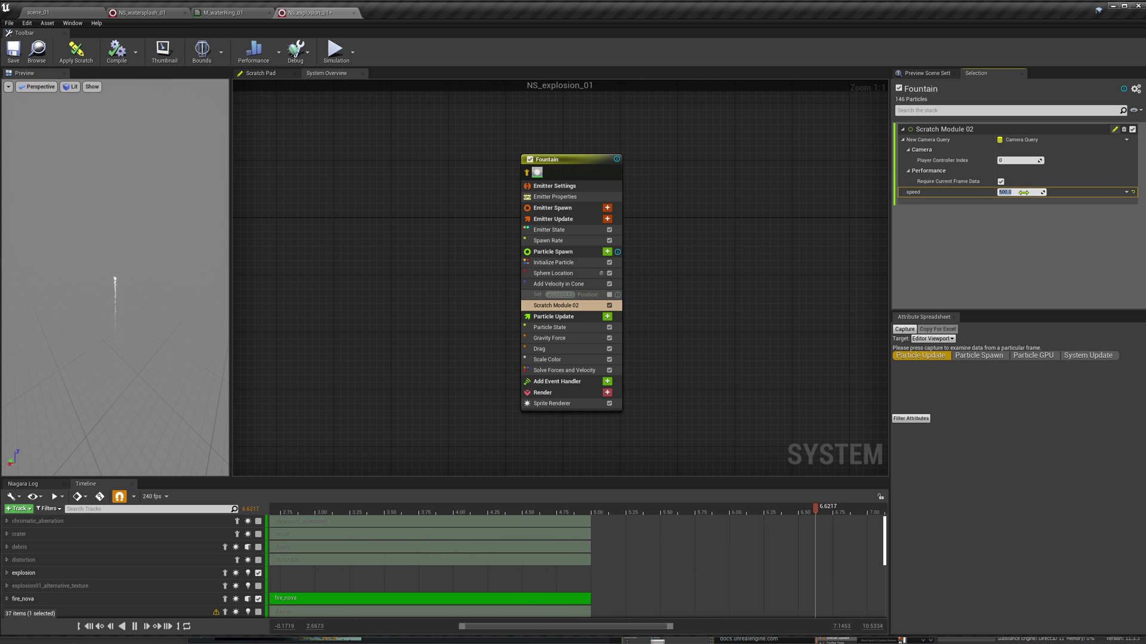
{"action": "type", "text": "1000"}
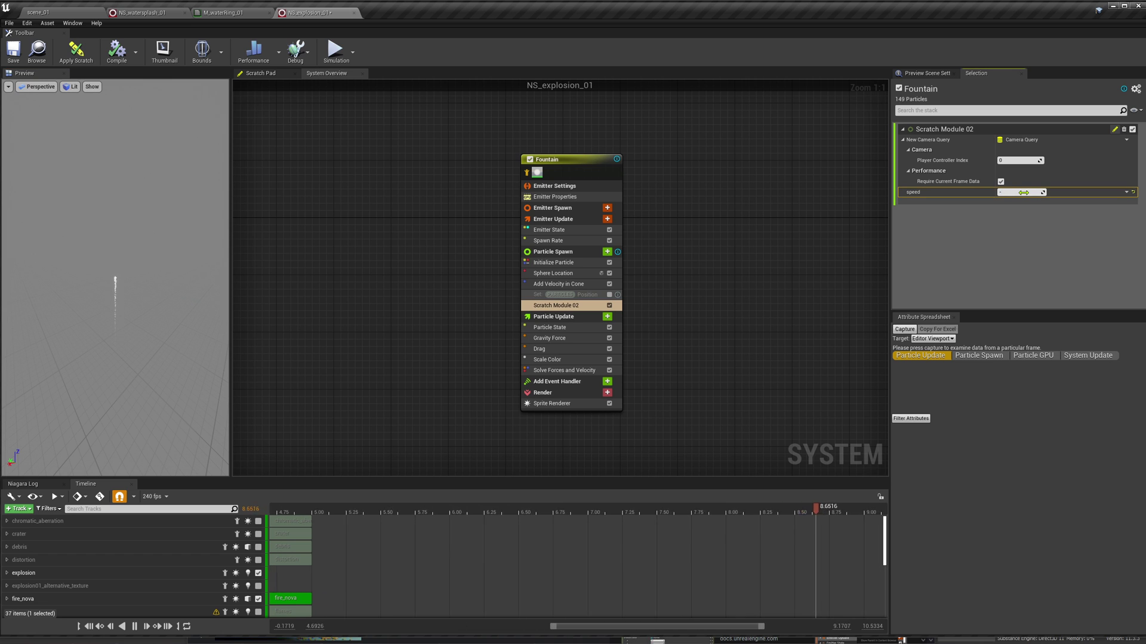
{"action": "key", "text": "Return"}
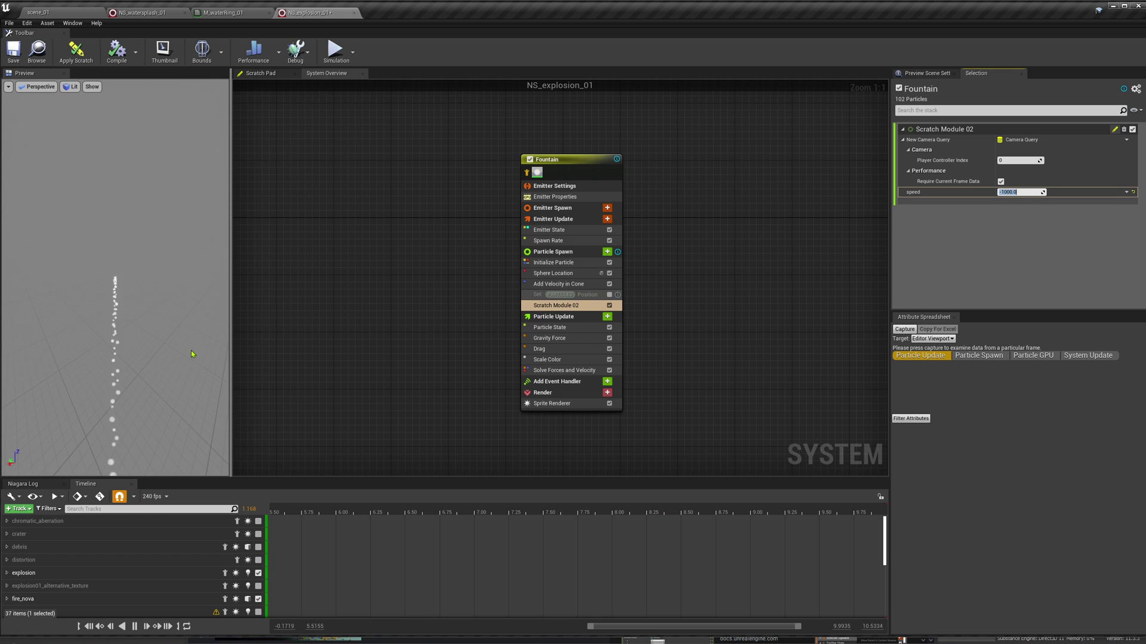
{"action": "mouse_move", "coordinate": [195, 352]}
{"action": "left_mouse_down"}
{"action": "mouse_move", "coordinate": [165, 352]}
{"action": "mouse_move", "coordinate": [209, 353]}
{"action": "mouse_move", "coordinate": [116, 353]}
{"action": "mouse_move", "coordinate": [191, 353]}
{"action": "left_mouse_up"}
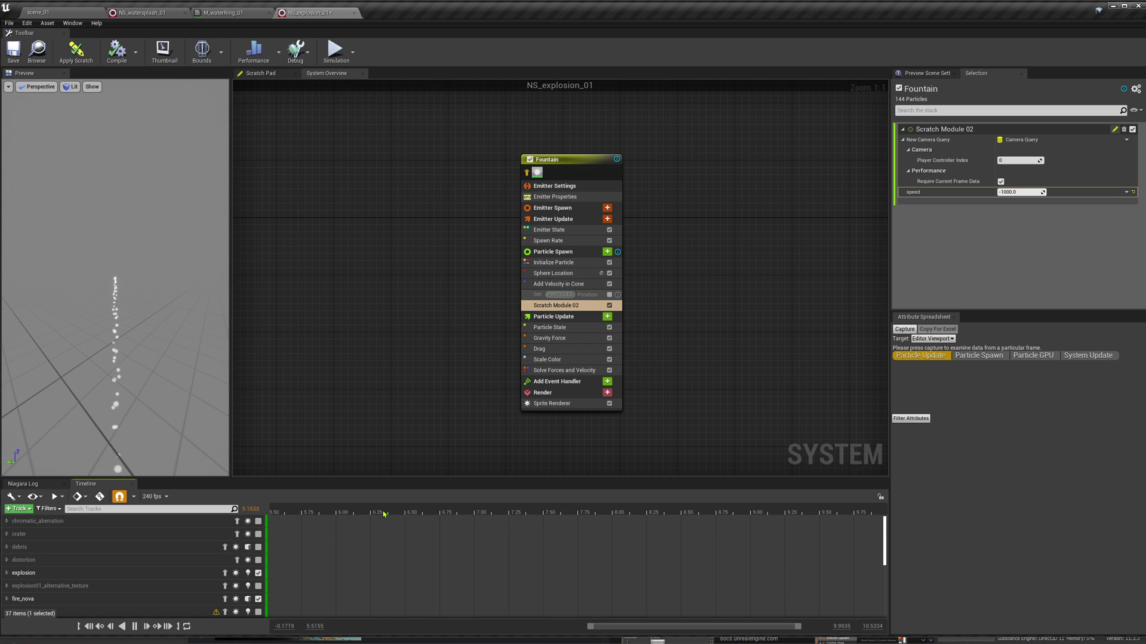
{"action": "left_click_drag", "start_coordinate": [382, 512], "coordinate": [436, 511]}
{"action": "left_click_drag", "start_coordinate": [137, 358], "coordinate": [98, 358]}
{"action": "left_click_drag", "start_coordinate": [86, 289], "coordinate": [78, 291]}
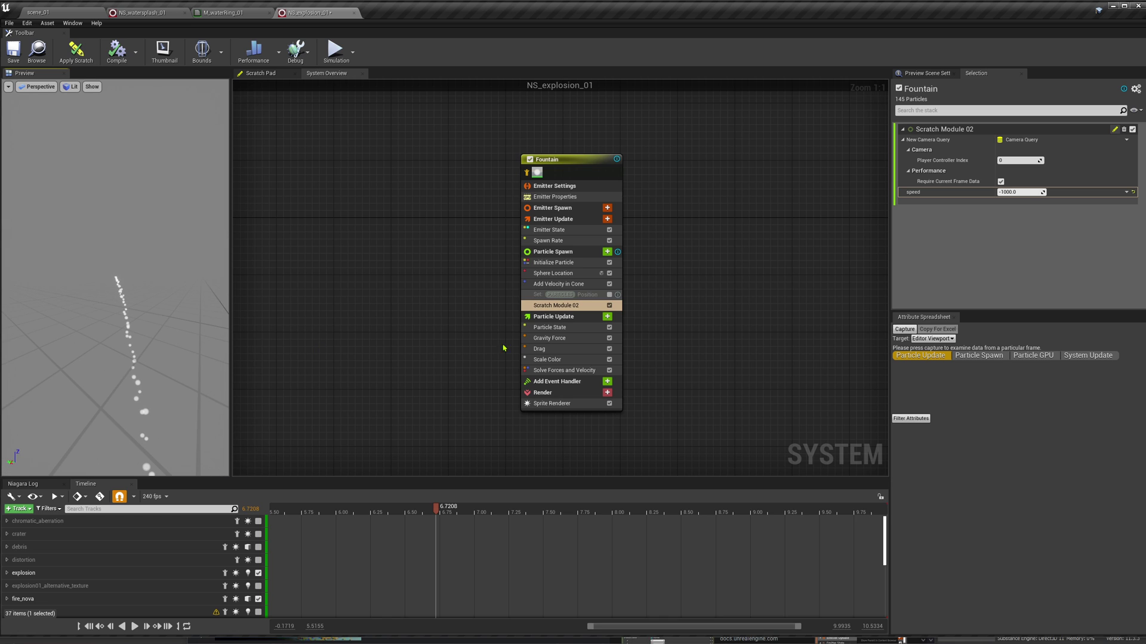
- Set the speed of Scratch Module 02 to 1000 and scrub the timeline to check the particle direction in the preview
{"action": "left_click", "coordinate": [1012, 191]}
{"action": "type", "text": "1000"}
{"action": "key", "text": "Return"}
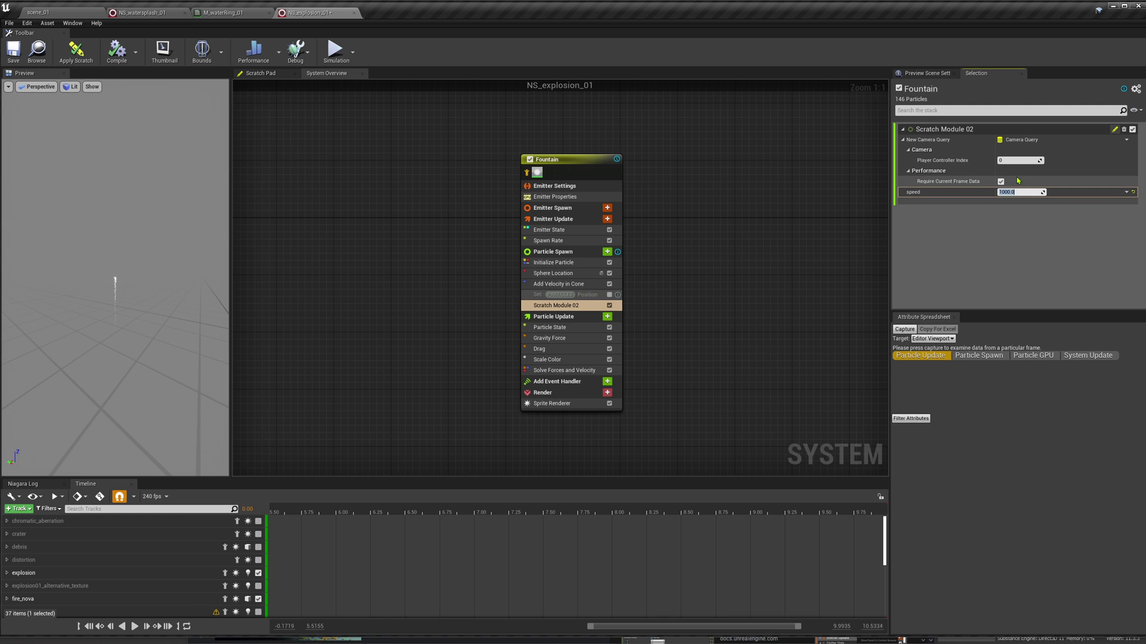
{"action": "left_click_drag", "start_coordinate": [318, 511], "coordinate": [530, 512]}
{"action": "mouse_move", "coordinate": [131, 358]}
{"action": "left_mouse_down"}
{"action": "mouse_move", "coordinate": [66, 358]}
{"action": "mouse_move", "coordinate": [111, 359]}
{"action": "left_mouse_up"}
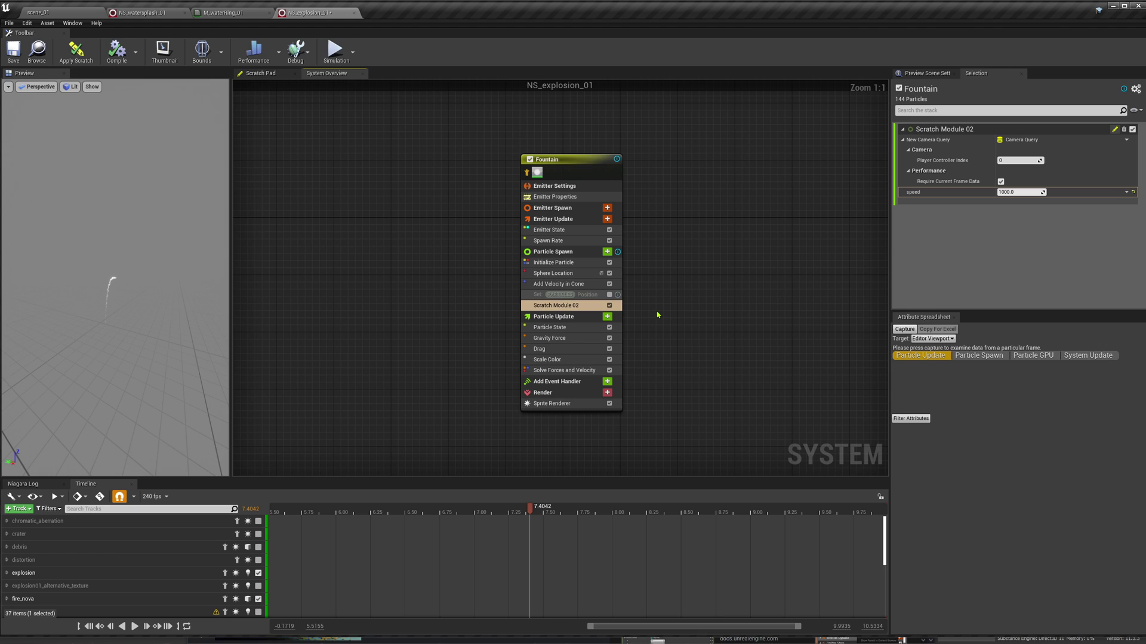